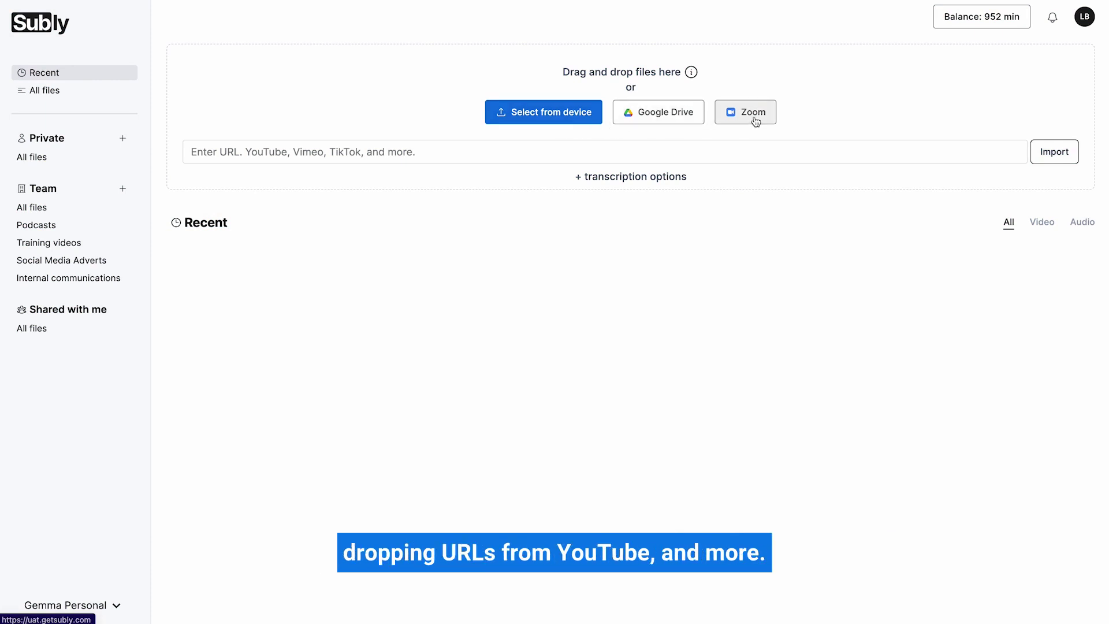
- Paste a YouTube link into the import field, then clear it again
{"action": "left_click", "coordinate": [670, 148]}
{"action": "type", "text": "https://www.youtube.com/watch?v=l0RFfu9fmak&t=13s"}
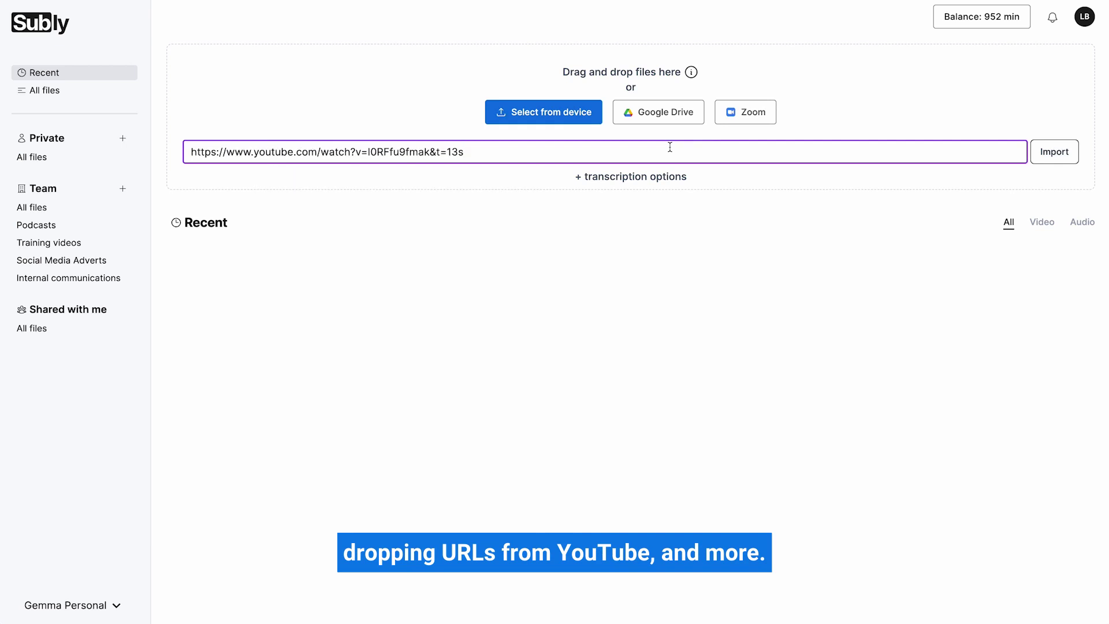
{"action": "left_click_drag", "start_coordinate": [670, 147], "coordinate": [61, 152]}
{"action": "key", "text": "BackSpace"}
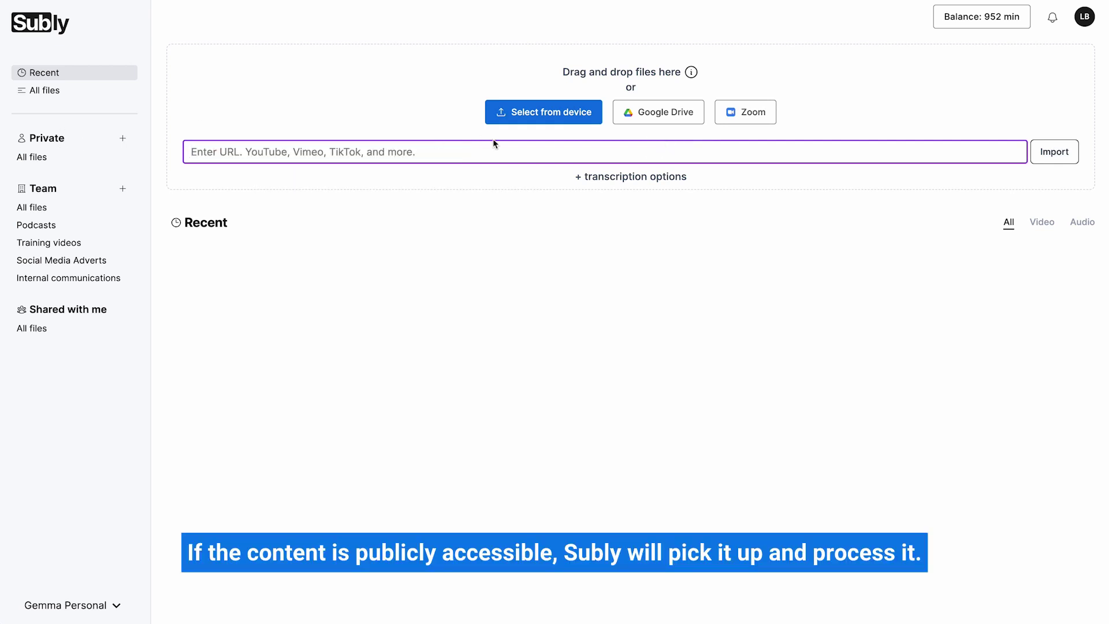
- Upload the Open Captions VS Closed Final .mp4 from the computer and open it for editing
{"action": "left_click", "coordinate": [532, 114]}
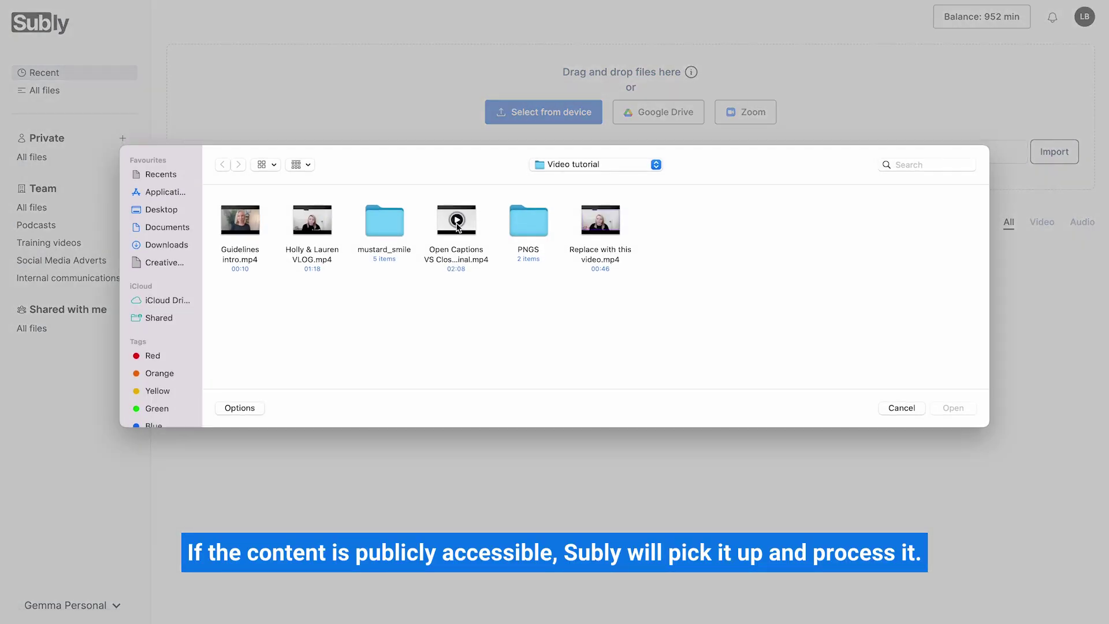
{"action": "left_click", "coordinate": [462, 226]}
{"action": "left_click", "coordinate": [941, 408]}
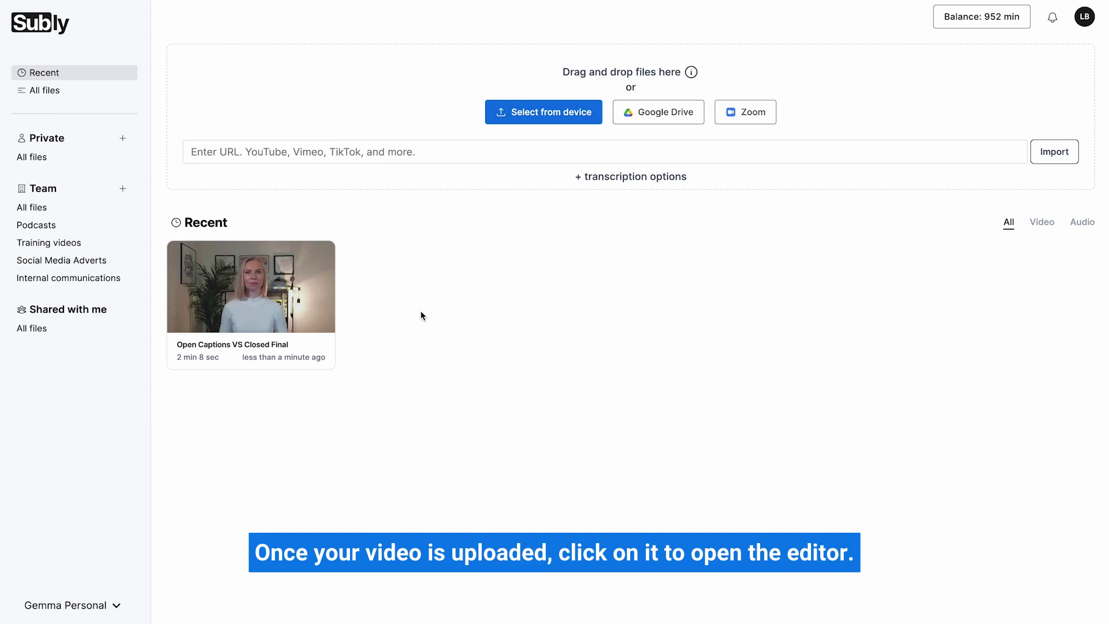
{"action": "mouse_move", "coordinate": [292, 301]}
{"action": "left_click", "coordinate": [253, 286]}
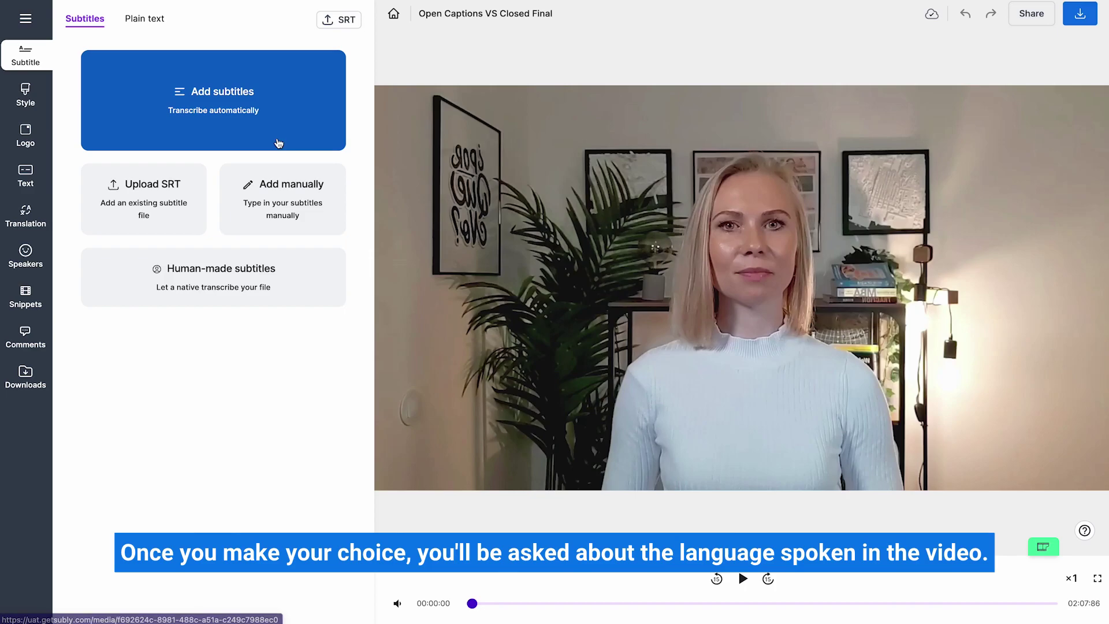
- Auto-transcribe the video with English (Great Britain) as the spoken language
{"action": "left_click", "coordinate": [249, 124]}
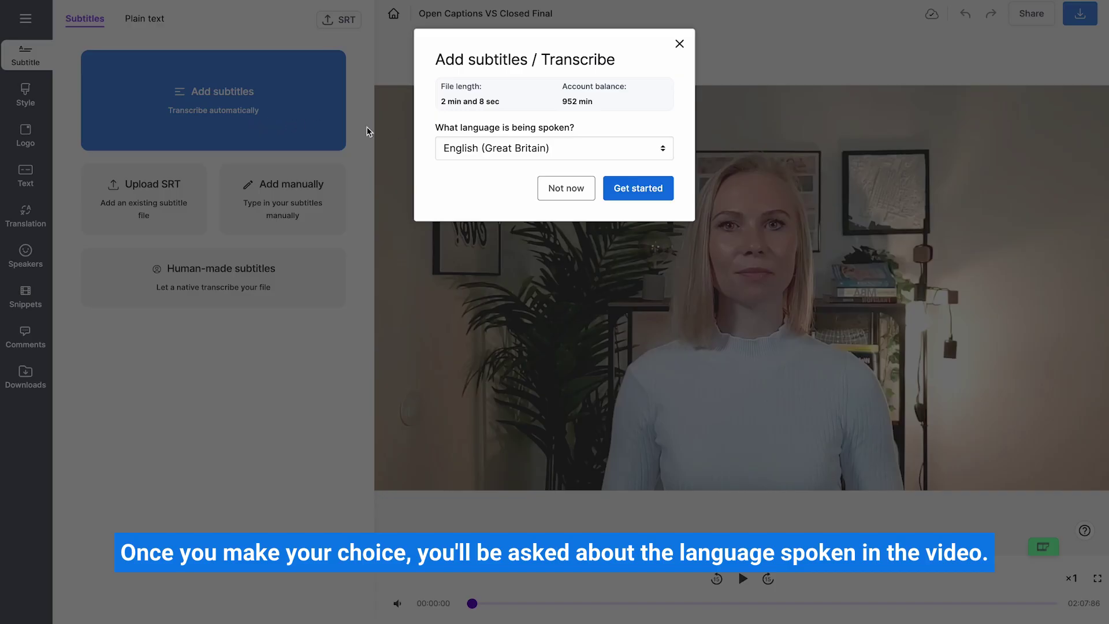
{"action": "left_click", "coordinate": [542, 152]}
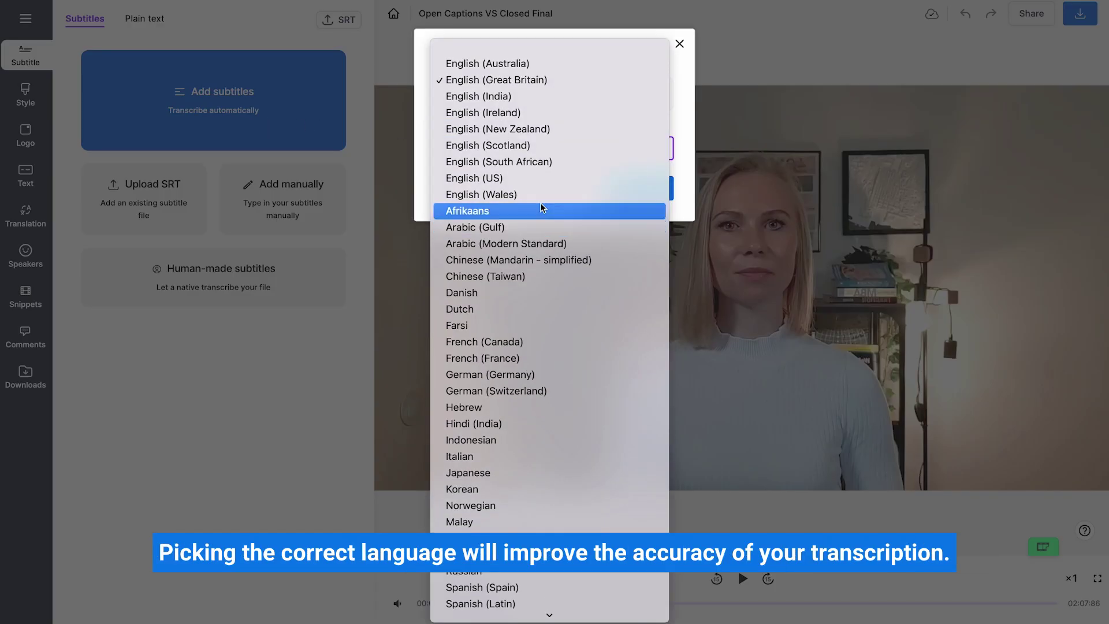
{"action": "left_click", "coordinate": [553, 82]}
{"action": "left_click", "coordinate": [626, 189]}
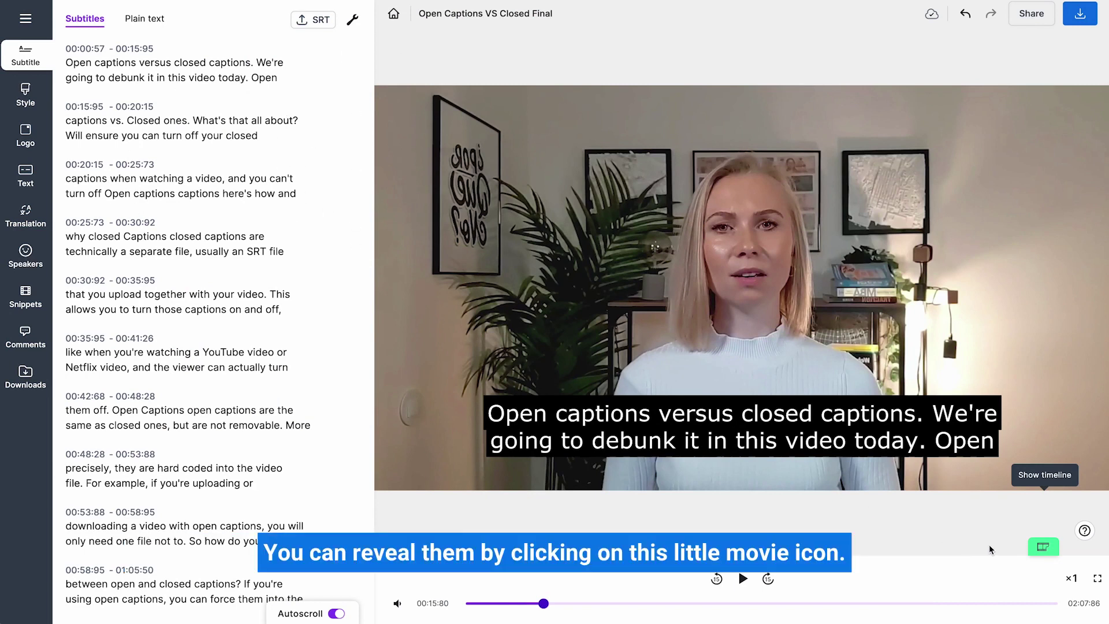
- End the first subtitle at 00:15:20 and drag the second subtitle's start to 00:15:20 on the timeline
{"action": "left_click", "coordinate": [1043, 546]}
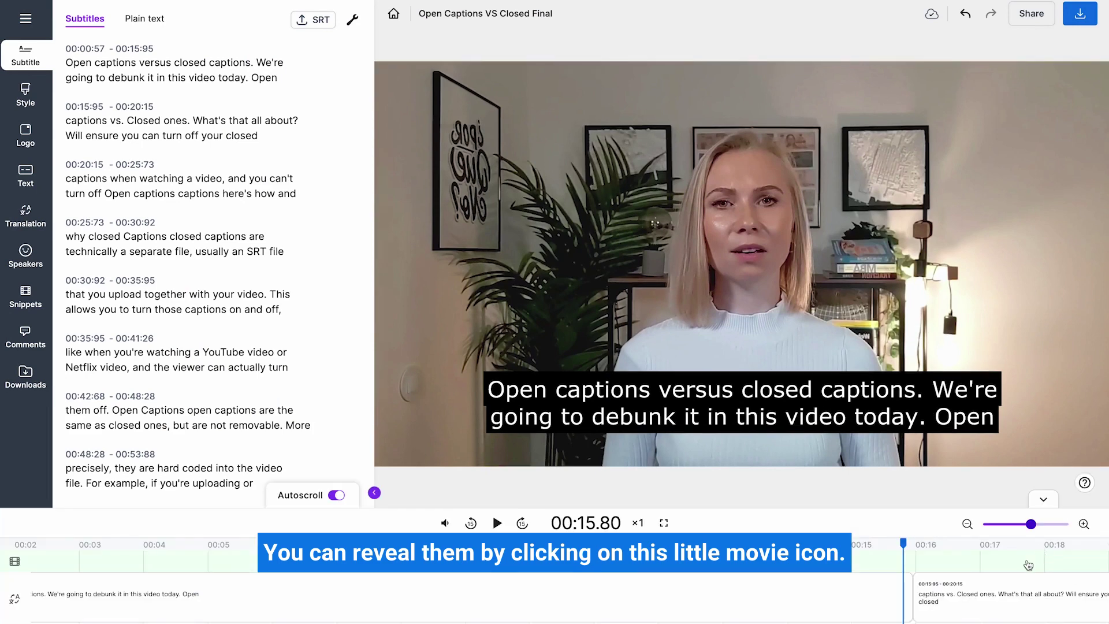
{"action": "scroll", "coordinate": [1028, 565], "scroll_direction": "right", "scroll_amount": 5}
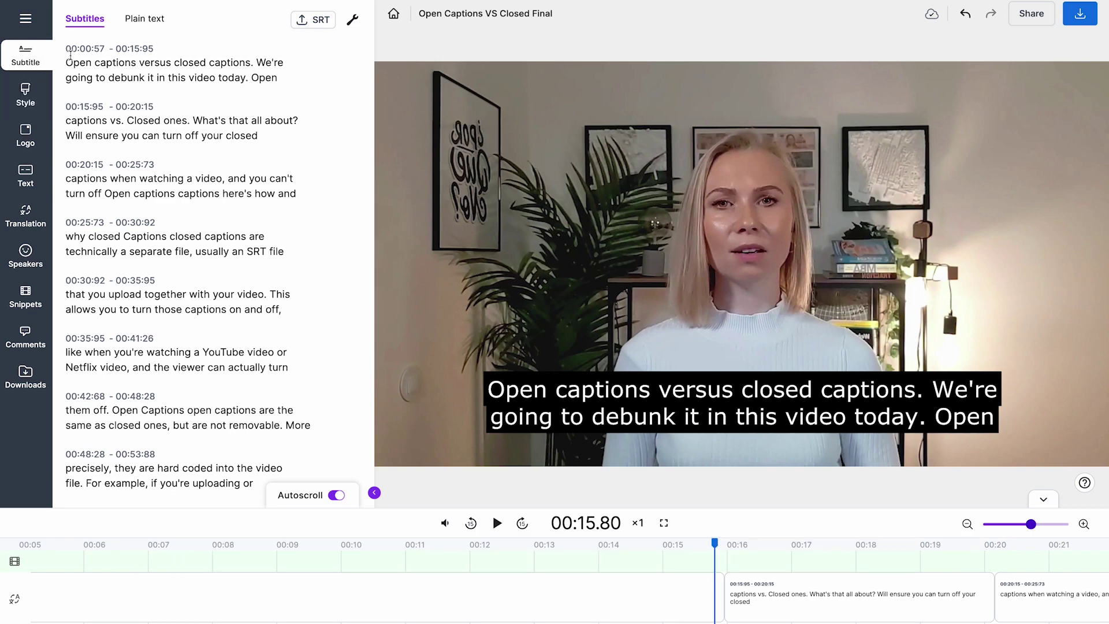
{"action": "left_click", "coordinate": [122, 173]}
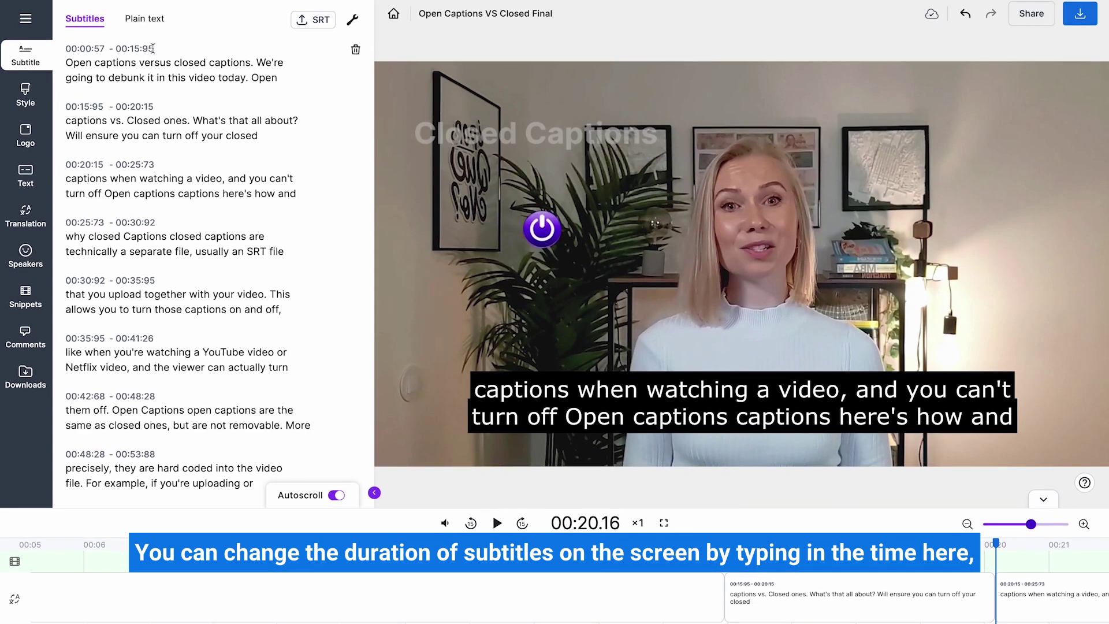
{"action": "left_click", "coordinate": [153, 49]}
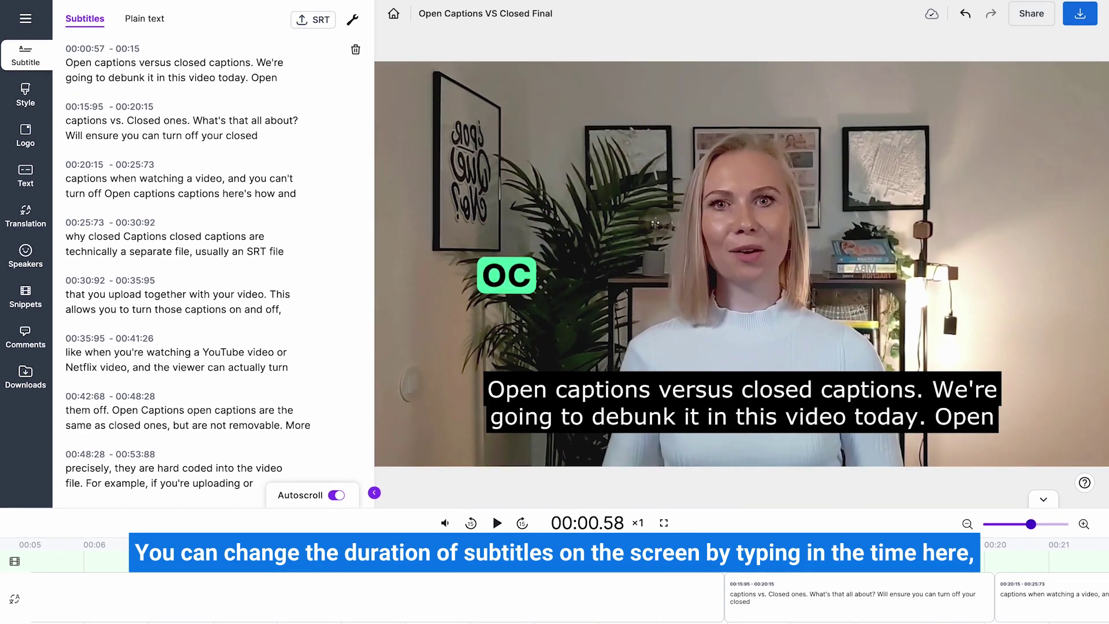
{"action": "type", "text": ":20"}
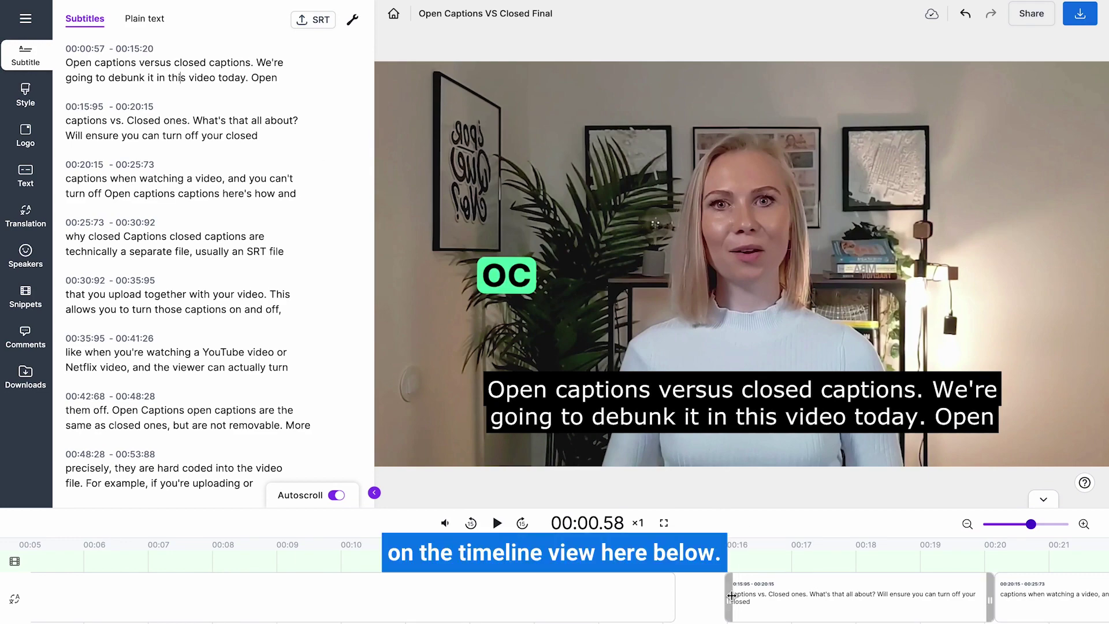
{"action": "left_click_drag", "start_coordinate": [733, 596], "coordinate": [628, 592]}
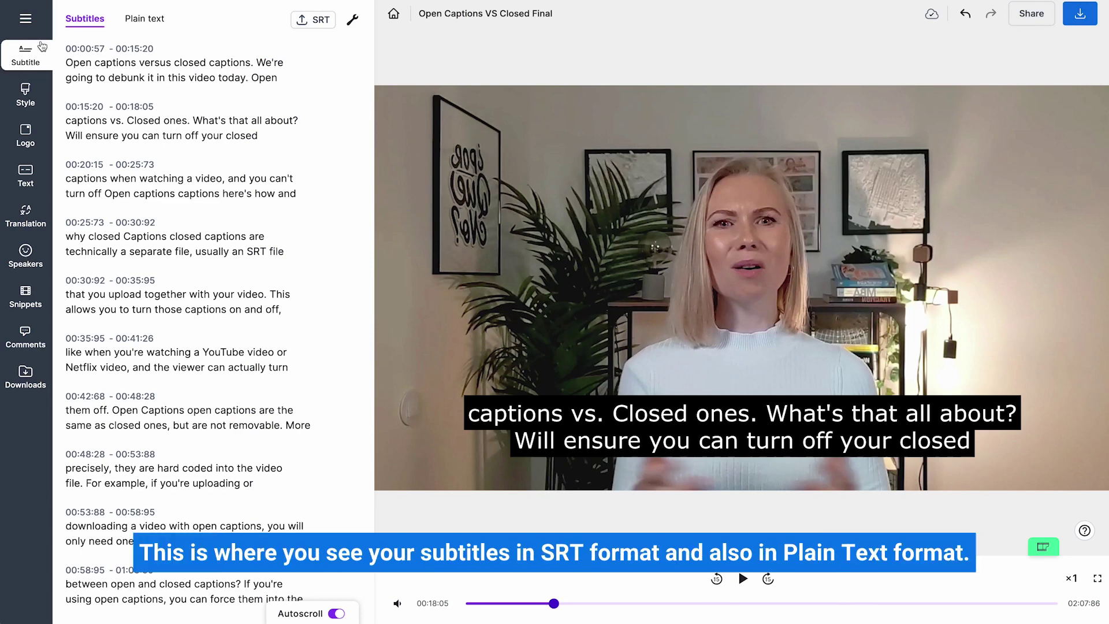
- Review the subtitles as plain text, return to the timed list, and open the Style settings
{"action": "left_click", "coordinate": [145, 20]}
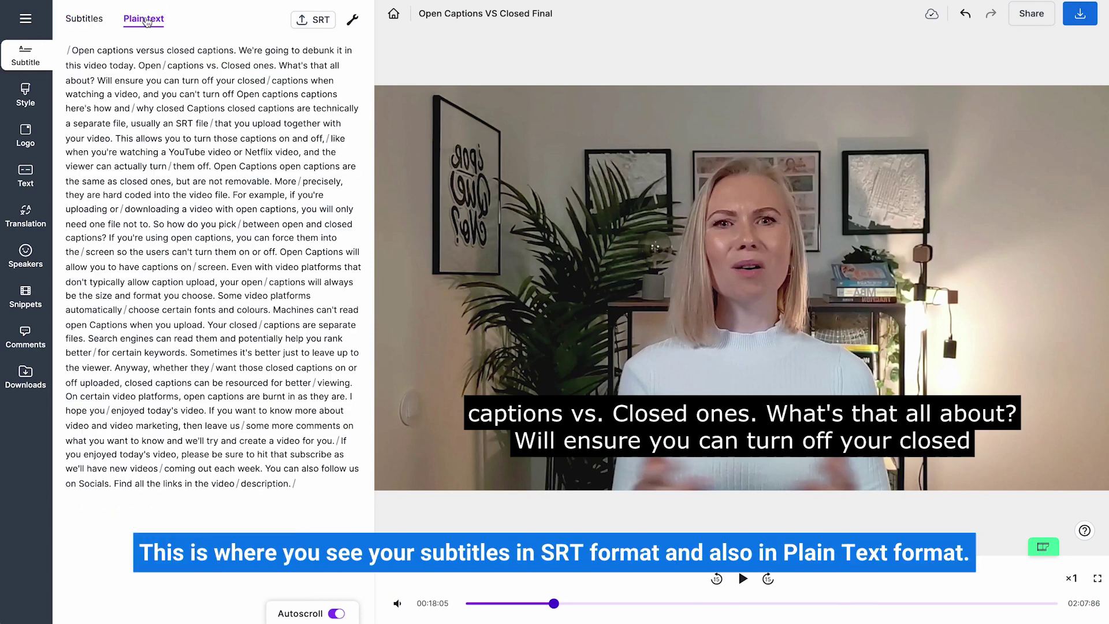
{"action": "left_click", "coordinate": [87, 22]}
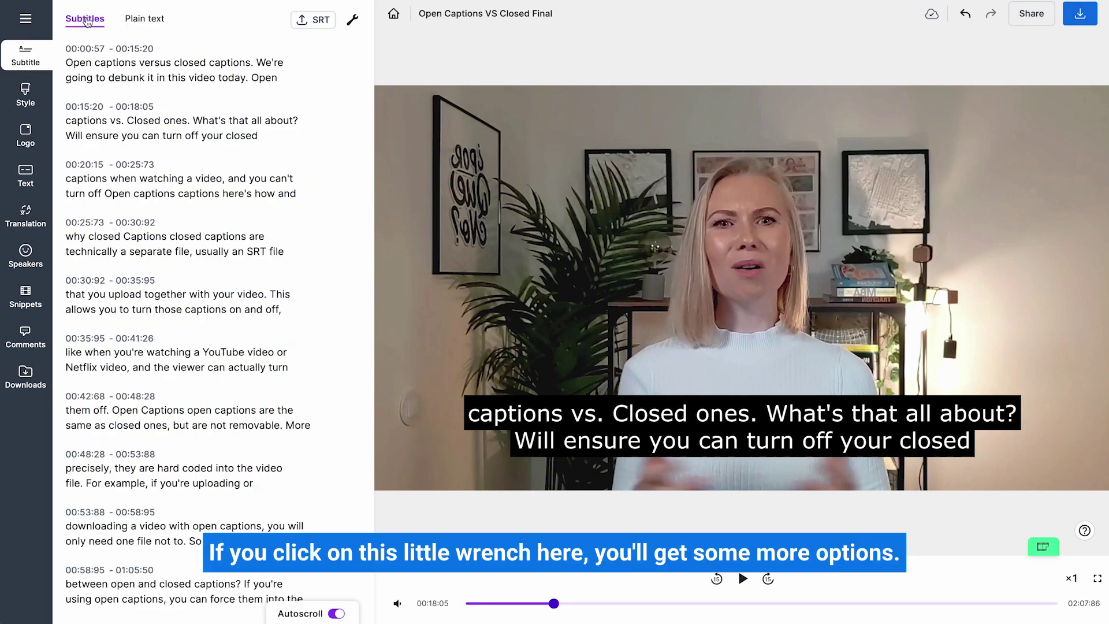
{"action": "left_click", "coordinate": [353, 20]}
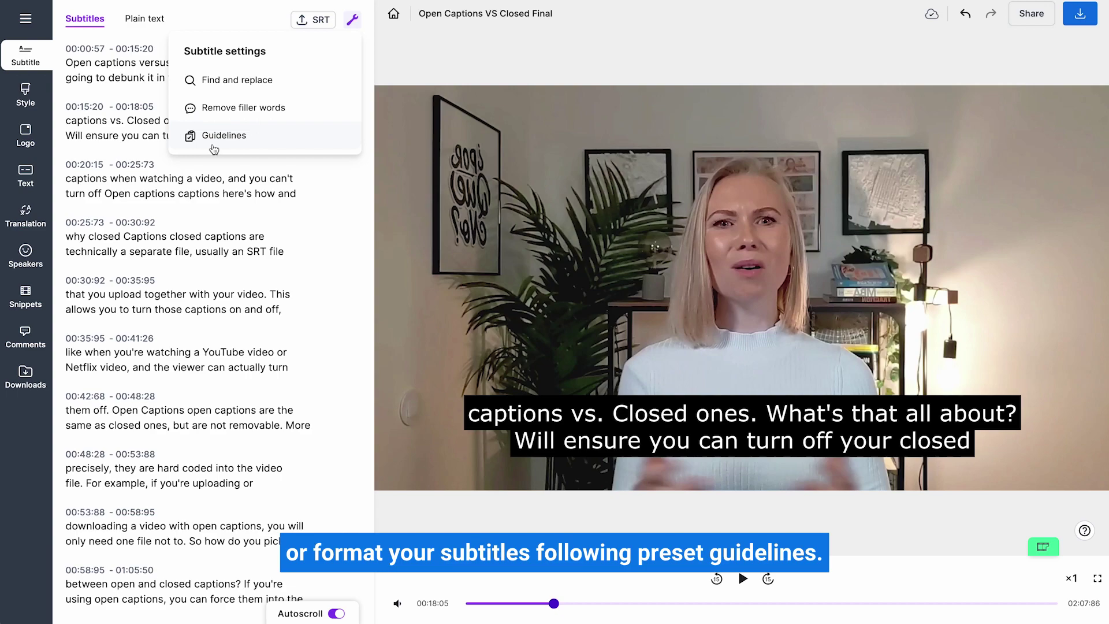
{"action": "left_click", "coordinate": [26, 99]}
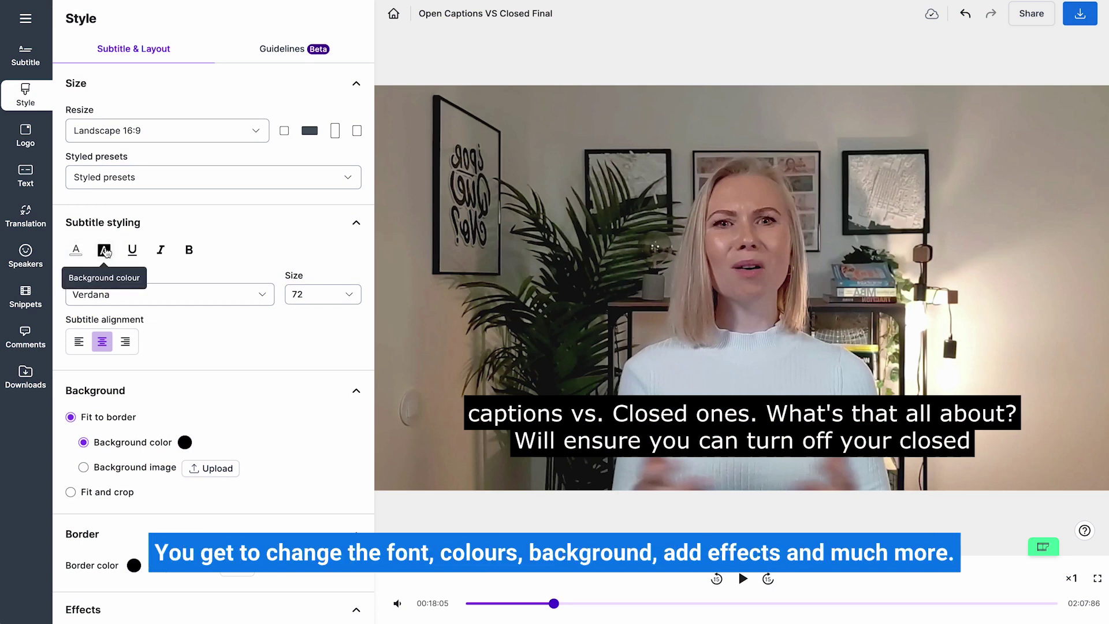
- Set the subtitle font to Arial and the subtitle background colour to dark red
{"action": "scroll", "coordinate": [203, 391], "scroll_direction": "down", "scroll_amount": 4}
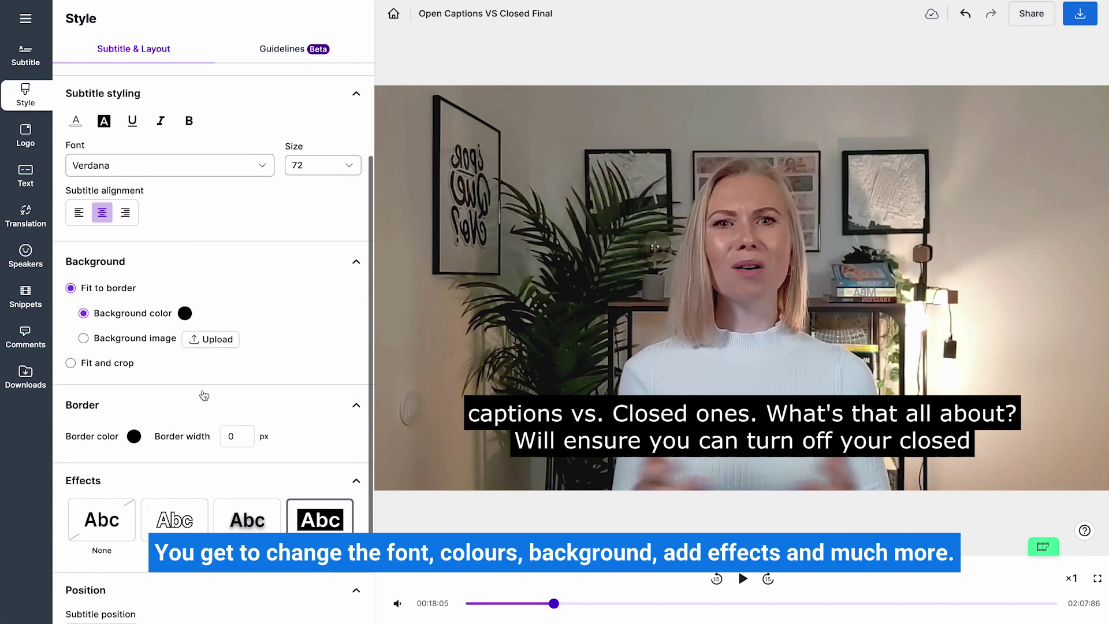
{"action": "scroll", "coordinate": [195, 416], "scroll_direction": "up", "scroll_amount": 4}
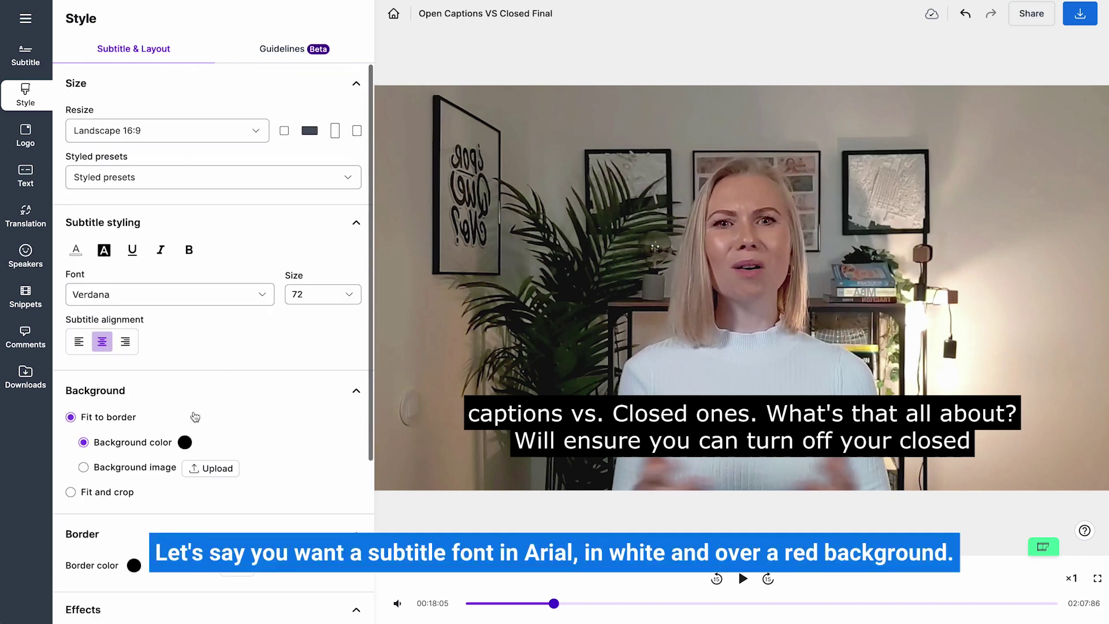
{"action": "left_click", "coordinate": [189, 297]}
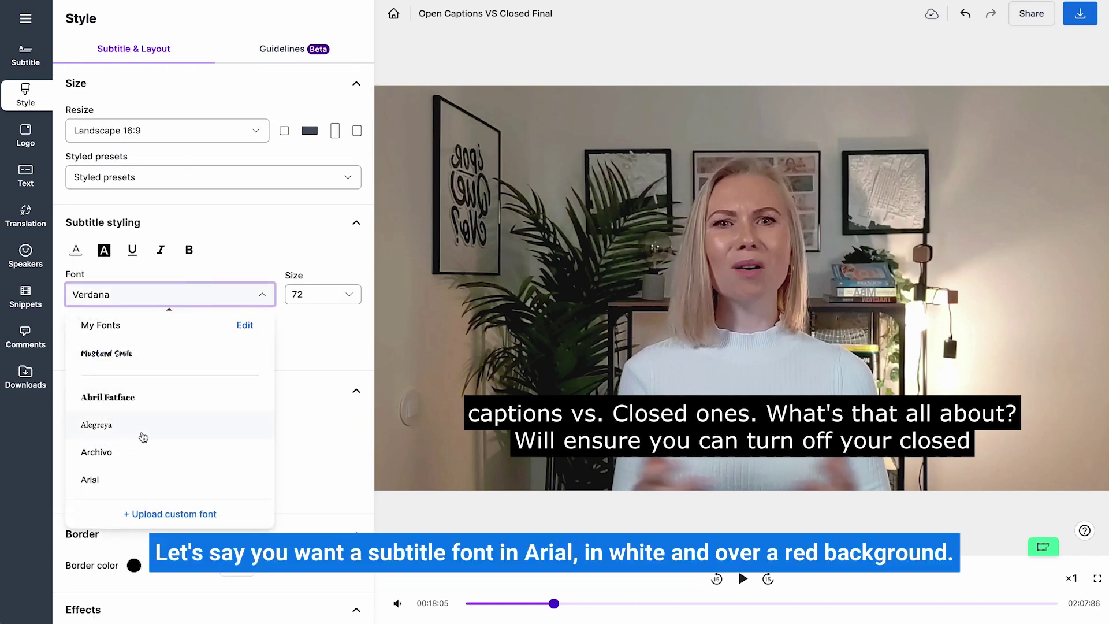
{"action": "scroll", "coordinate": [143, 437], "scroll_direction": "down", "scroll_amount": 1}
{"action": "left_click", "coordinate": [124, 452]}
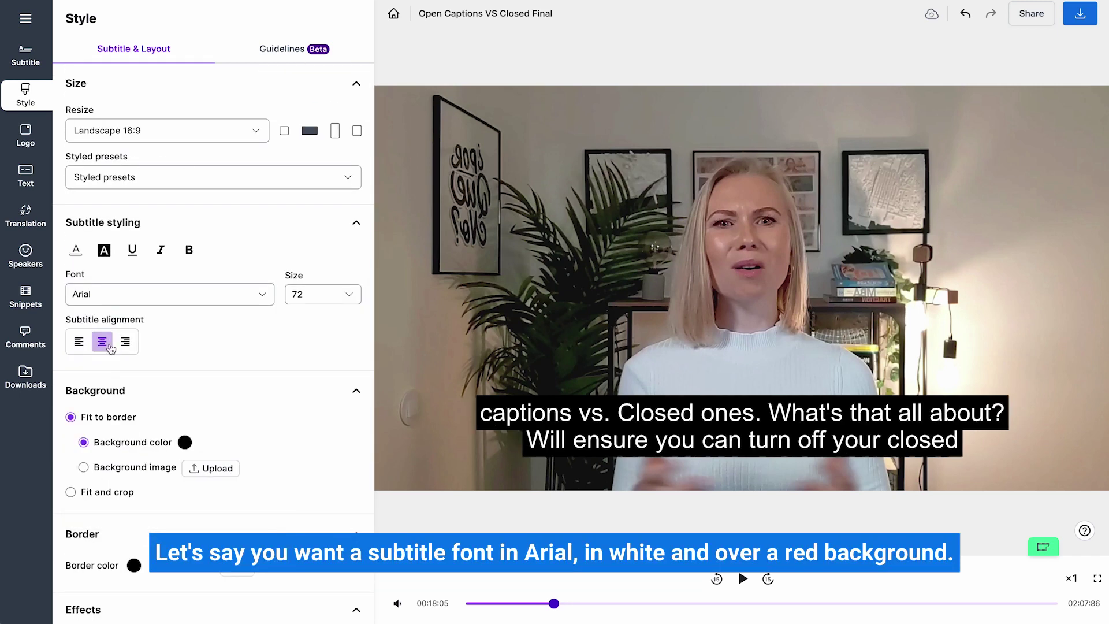
{"action": "left_click", "coordinate": [99, 253]}
{"action": "left_click", "coordinate": [135, 340]}
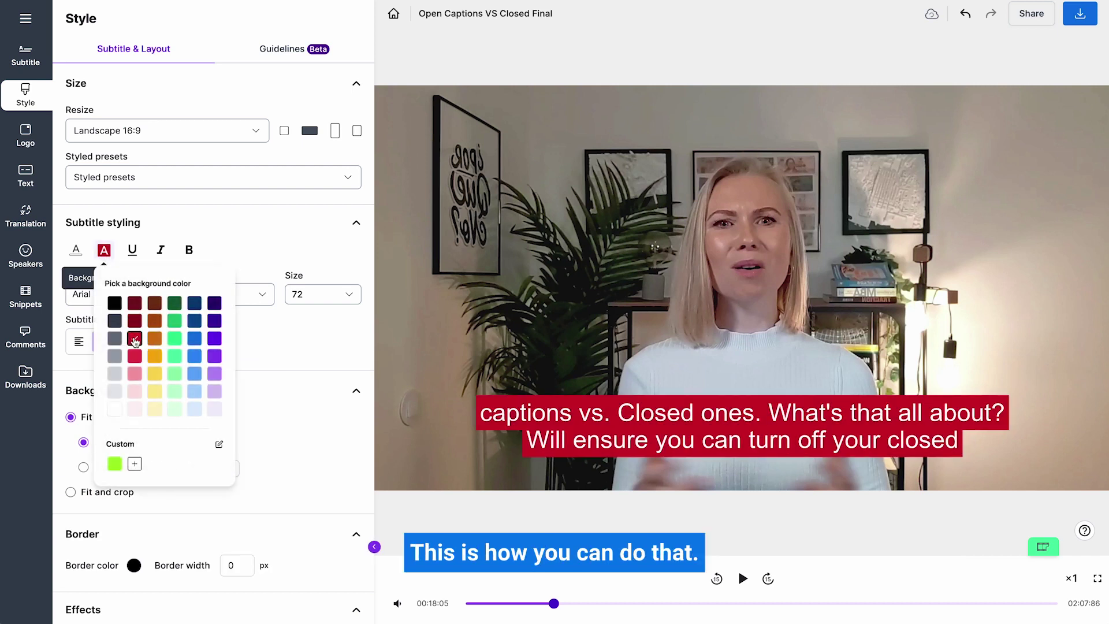
{"action": "left_click", "coordinate": [246, 252]}
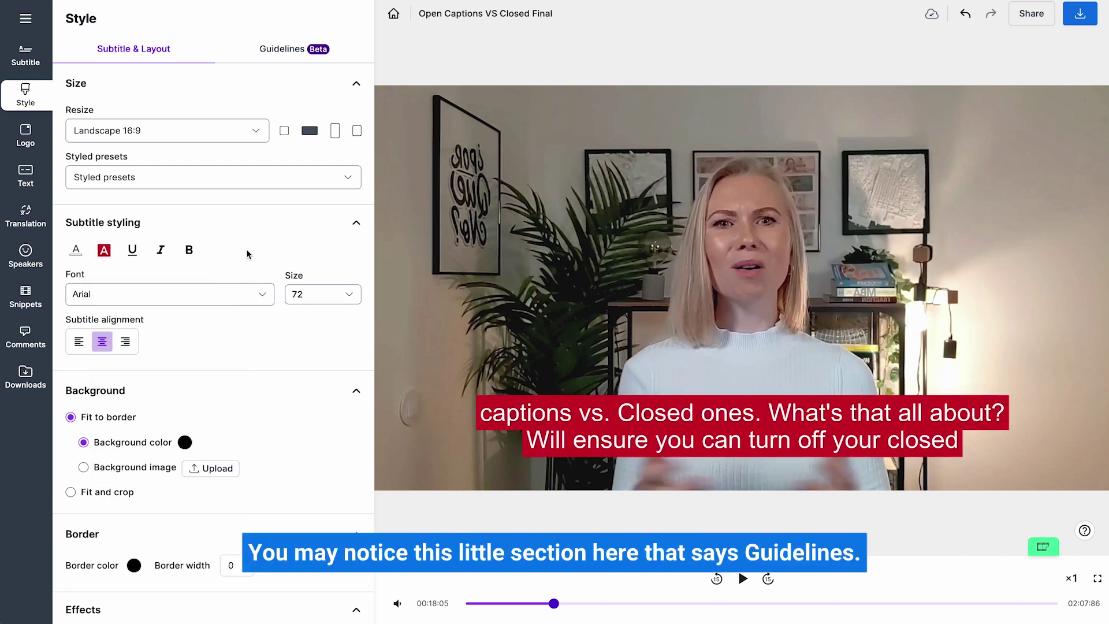
{"action": "left_click", "coordinate": [274, 51]}
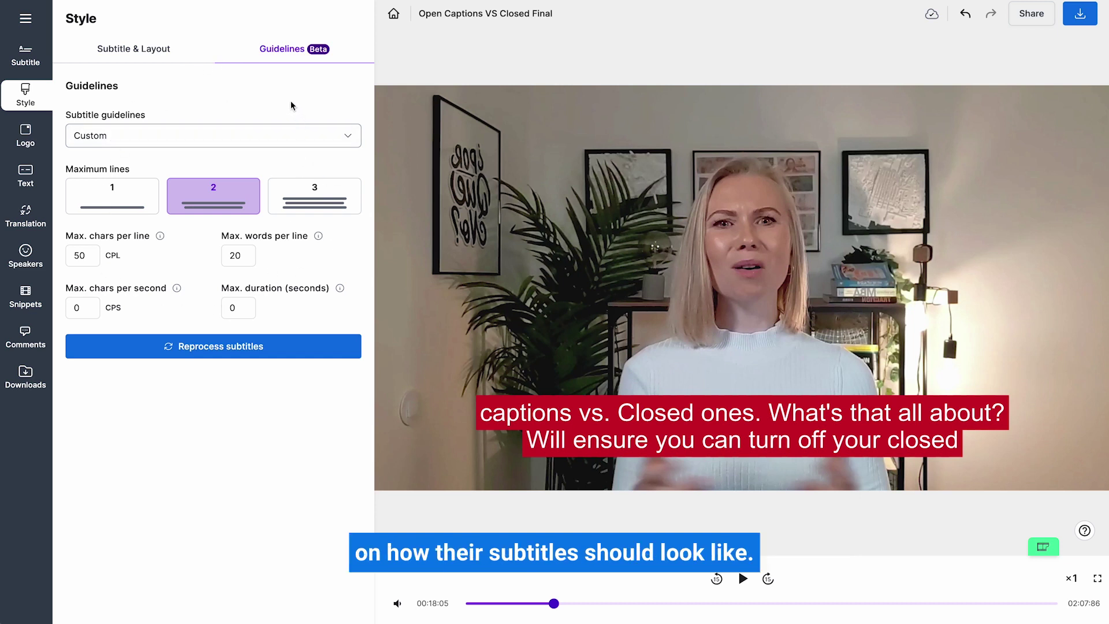
- Apply the Netflix guideline preset and reprocess the subtitles to match it
{"action": "left_click", "coordinate": [256, 133]}
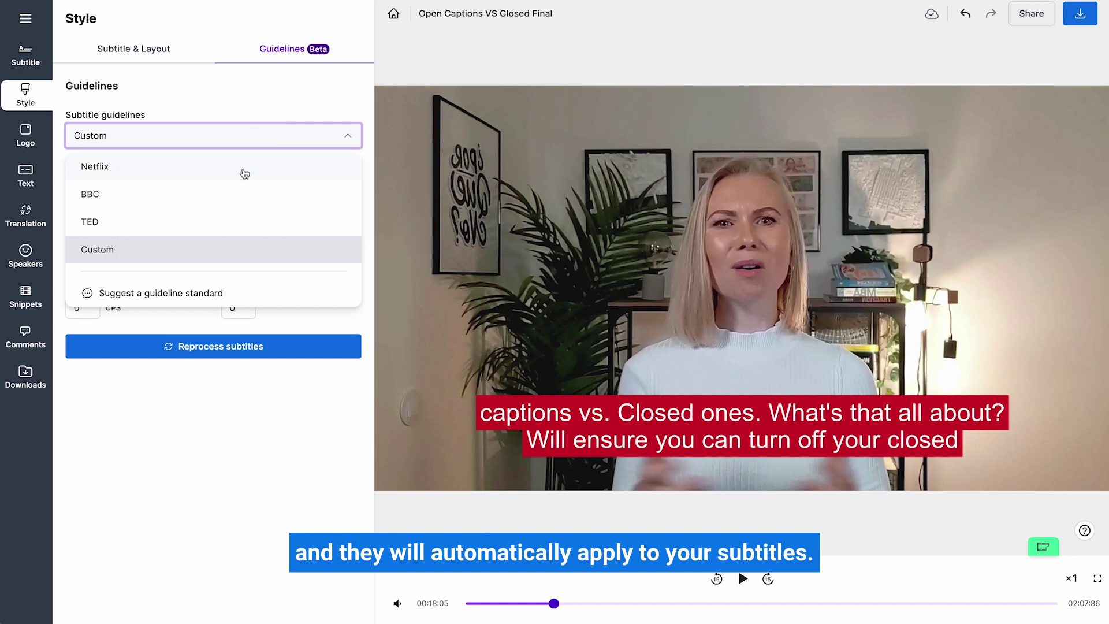
{"action": "left_click", "coordinate": [243, 167]}
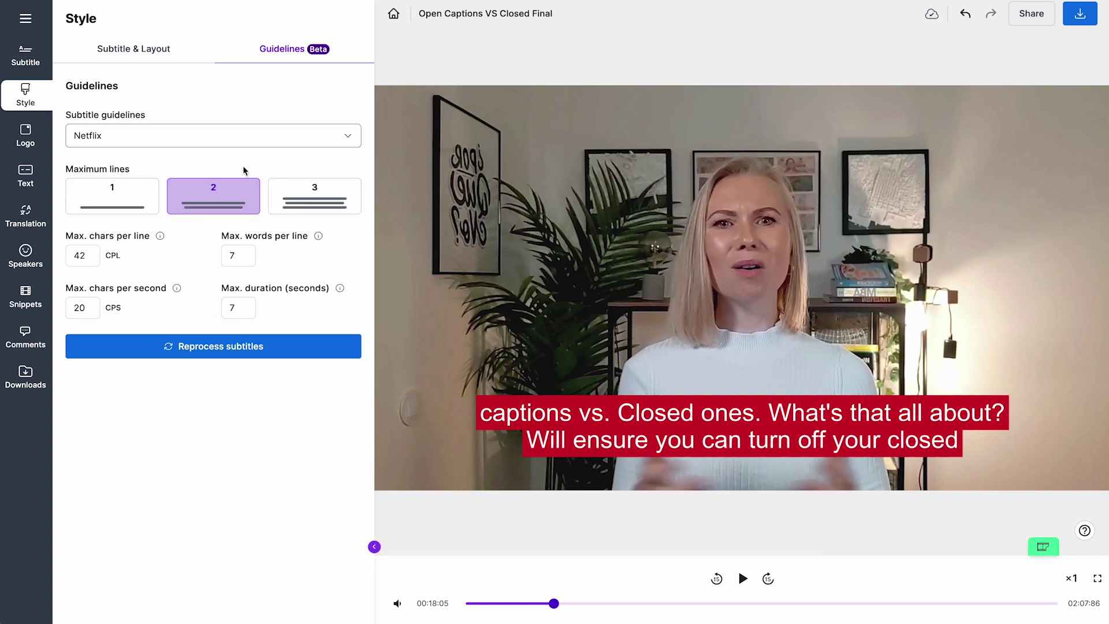
{"action": "left_click", "coordinate": [181, 348]}
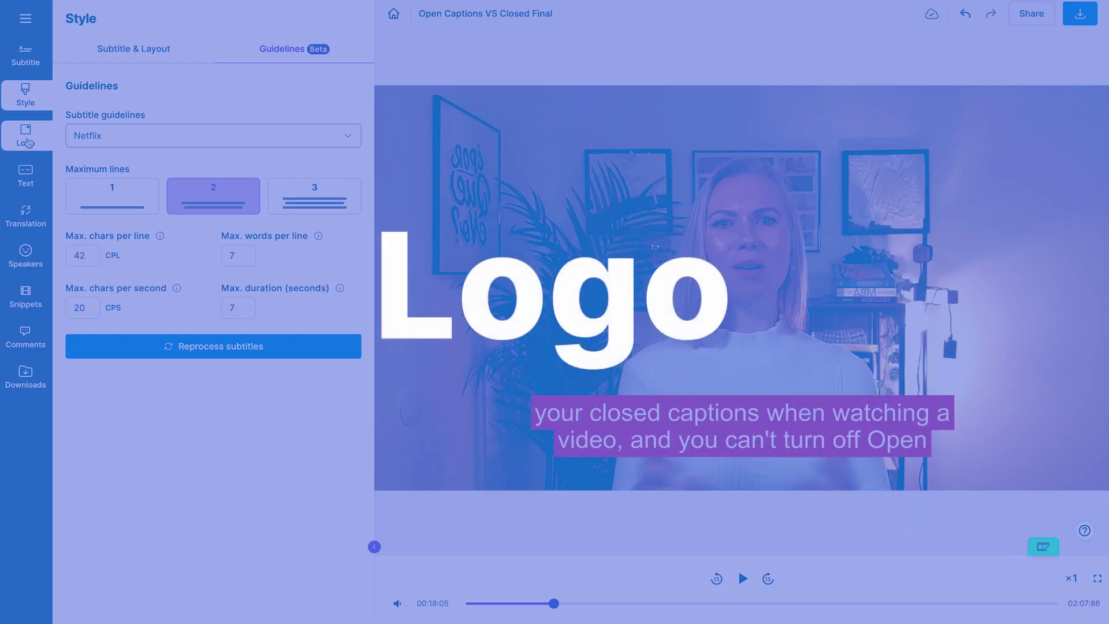
- Upload Subly logo.png as the video logo and set its size to S
{"action": "left_click", "coordinate": [27, 143]}
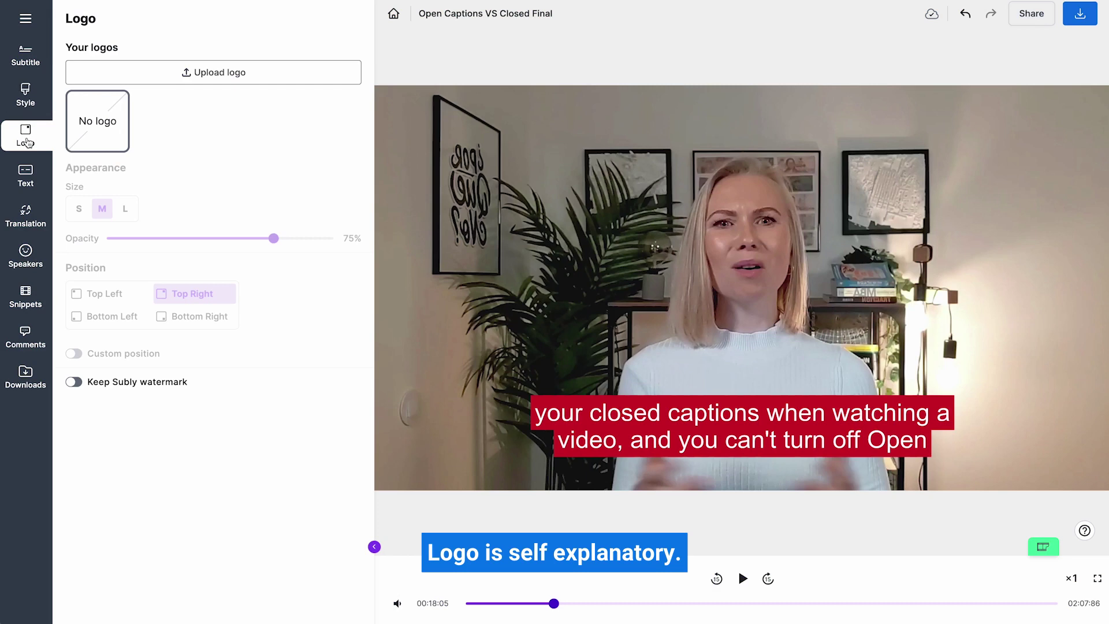
{"action": "left_click", "coordinate": [202, 73]}
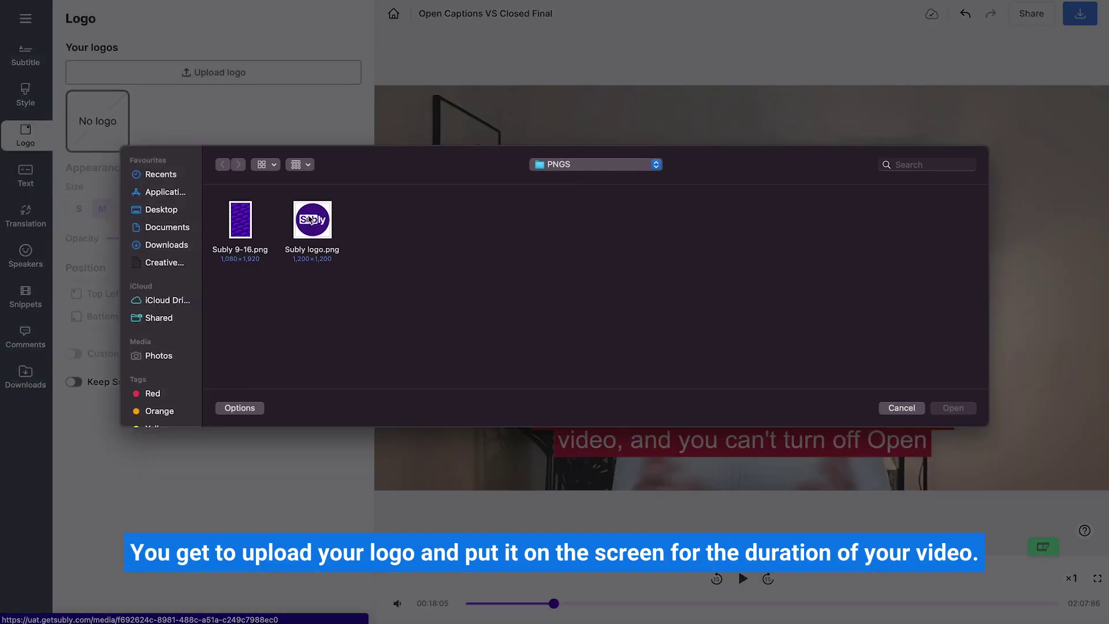
{"action": "left_click", "coordinate": [310, 219]}
{"action": "left_click", "coordinate": [963, 407]}
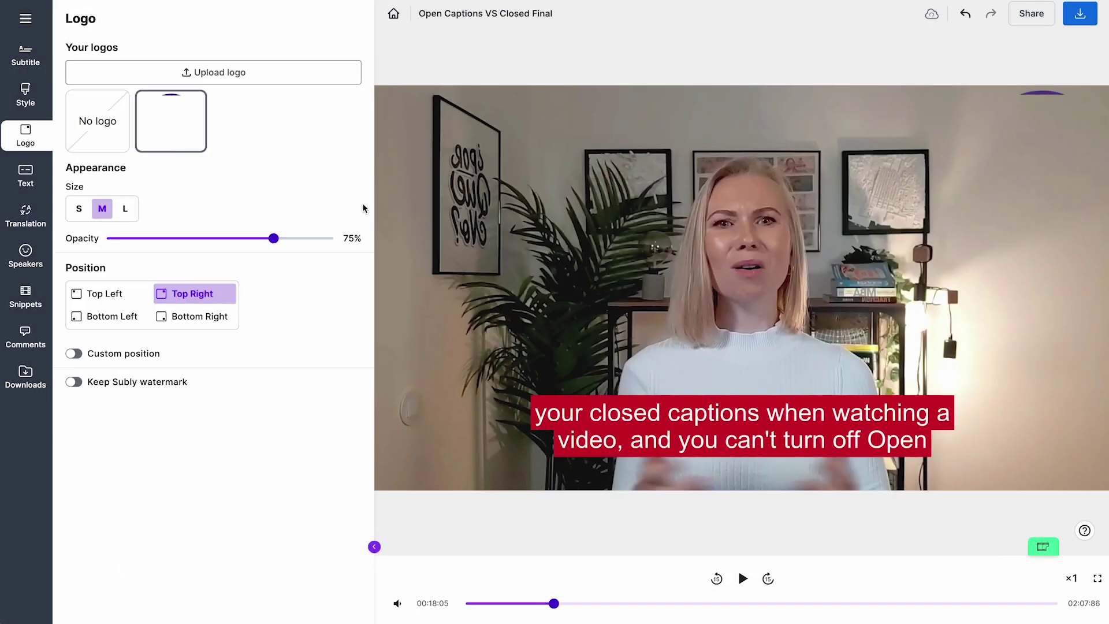
{"action": "left_click", "coordinate": [78, 208]}
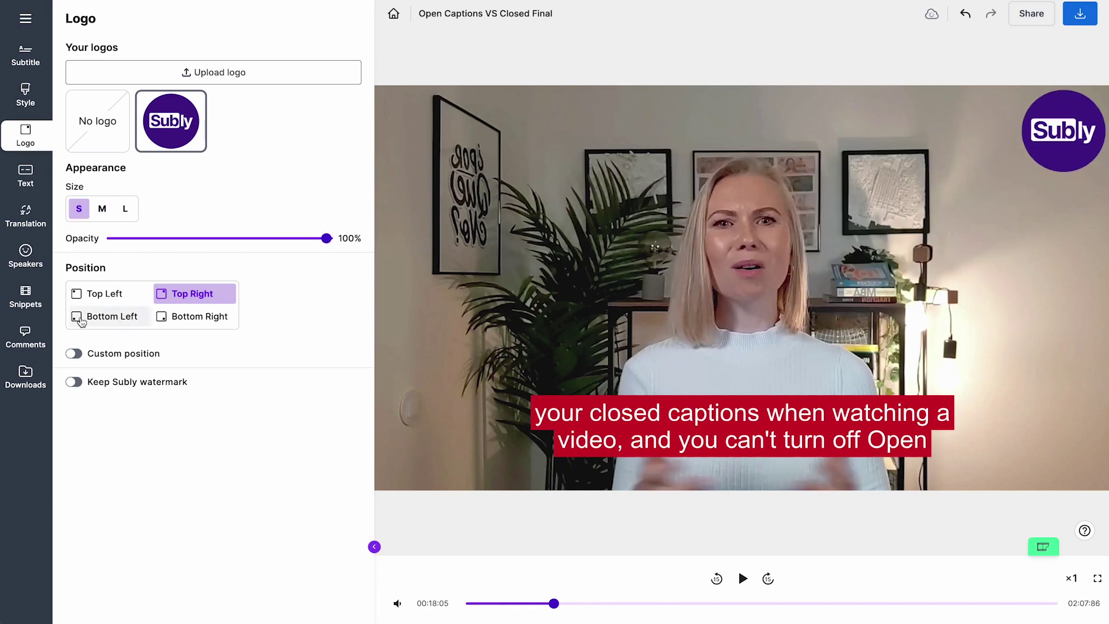
- Add overlay text 'This is text' for the full duration, left-aligned at the top on black
{"action": "left_click", "coordinate": [25, 175]}
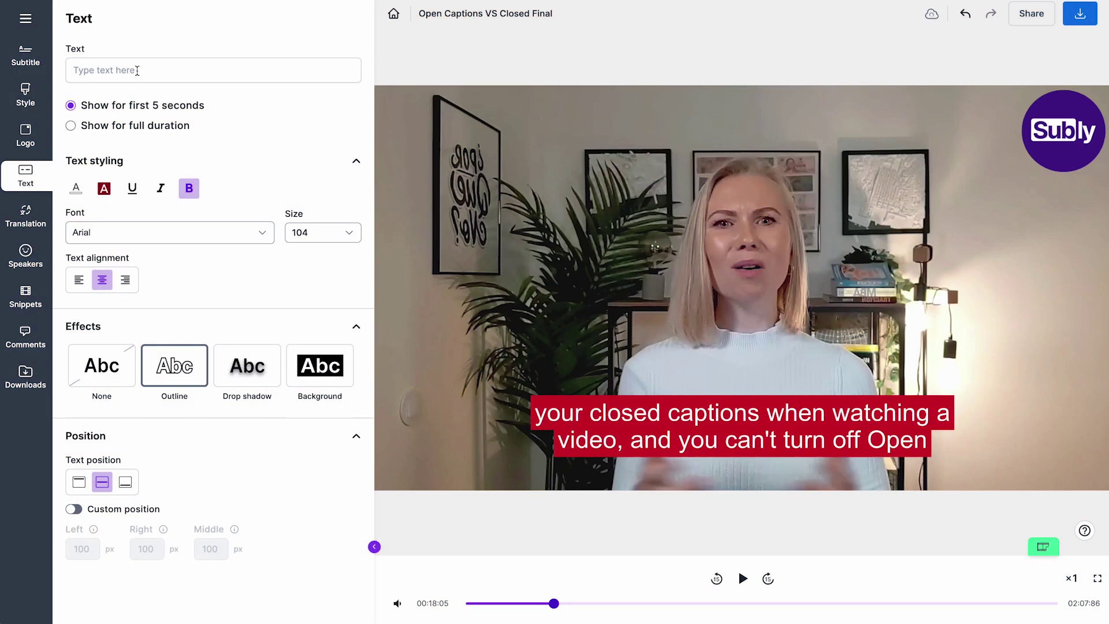
{"action": "left_click", "coordinate": [137, 70]}
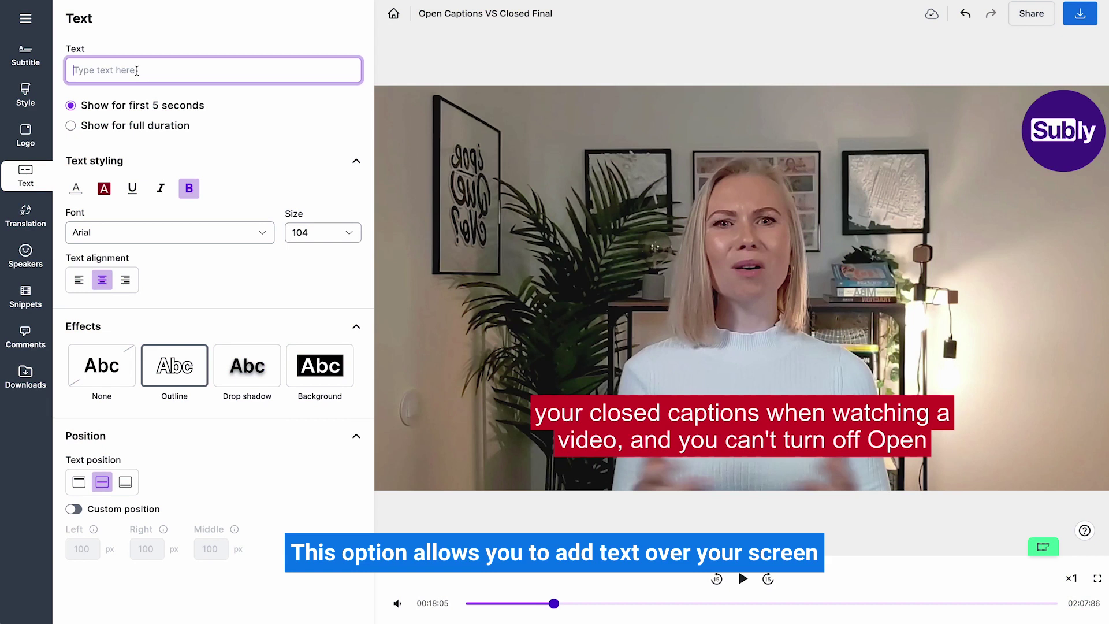
{"action": "type", "text": "This is text"}
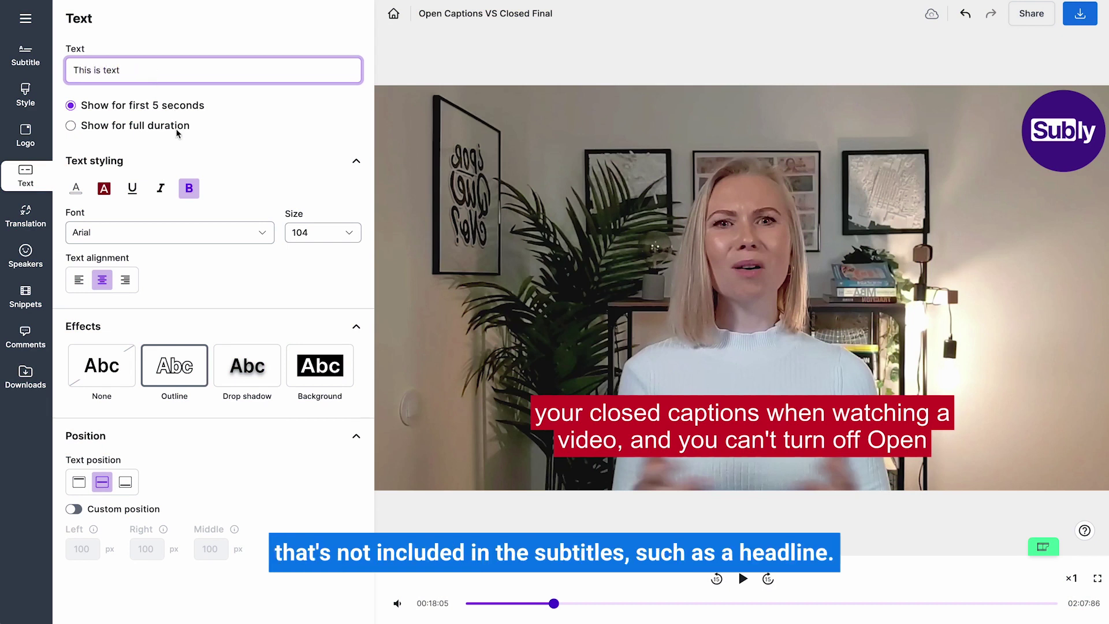
{"action": "left_click", "coordinate": [153, 132]}
{"action": "left_click", "coordinate": [79, 279]}
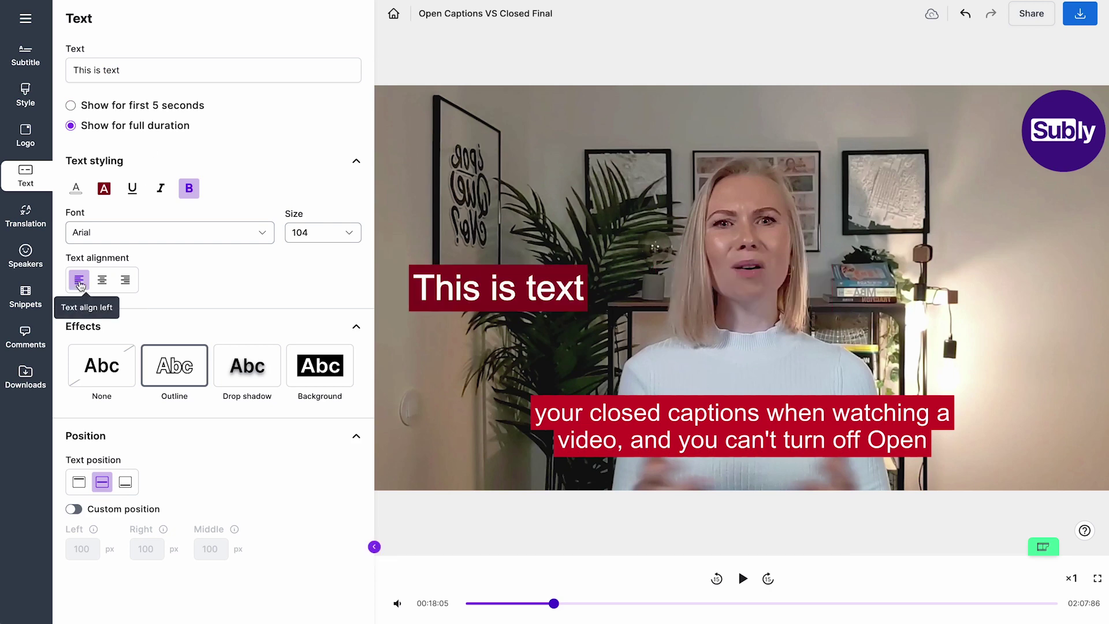
{"action": "left_click", "coordinate": [80, 486]}
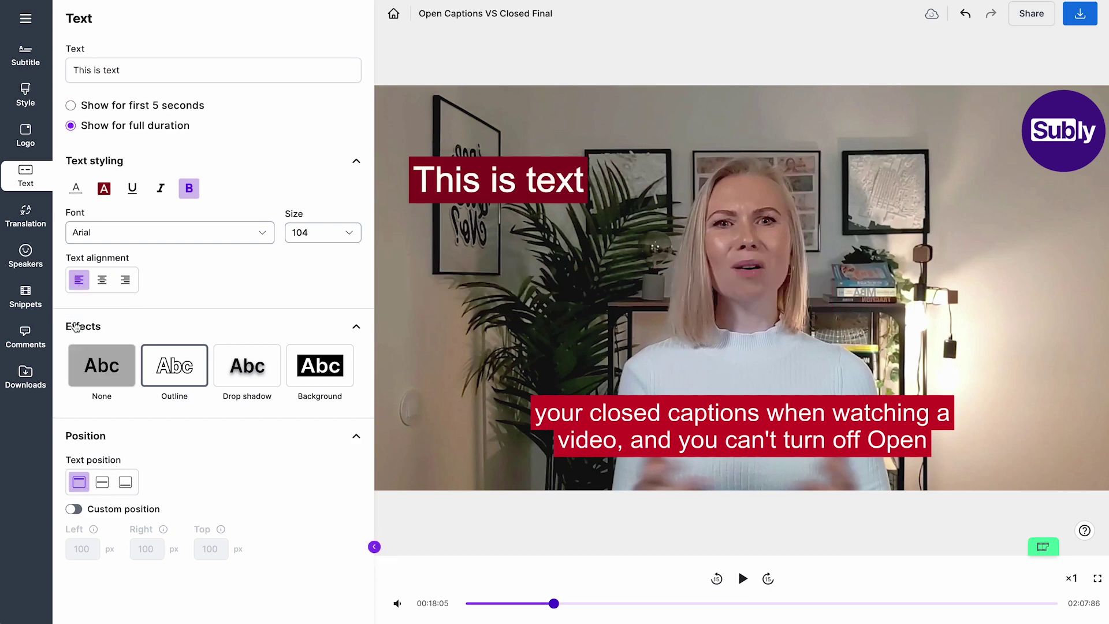
{"action": "left_click", "coordinate": [104, 188]}
{"action": "left_click", "coordinate": [114, 242]}
- Create Danish, French and German translations, confirming the original grammar before translating
{"action": "left_click", "coordinate": [247, 173]}
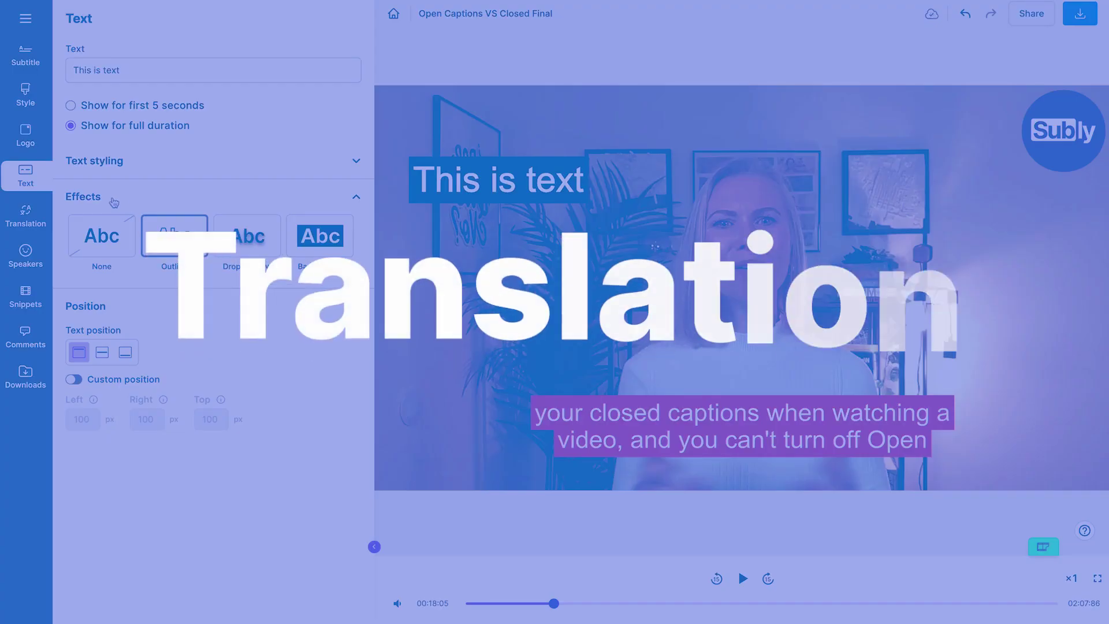
{"action": "left_click", "coordinate": [26, 217]}
{"action": "left_click", "coordinate": [166, 70]}
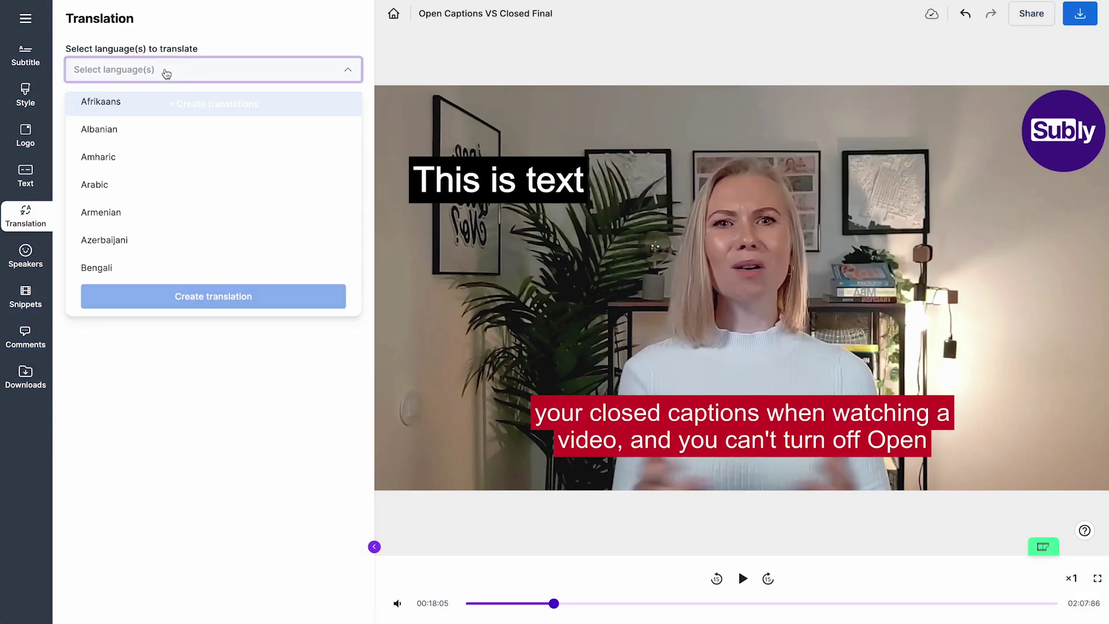
{"action": "scroll", "coordinate": [176, 211], "scroll_direction": "down", "scroll_amount": 3}
{"action": "scroll", "coordinate": [176, 209], "scroll_direction": "down", "scroll_amount": 3}
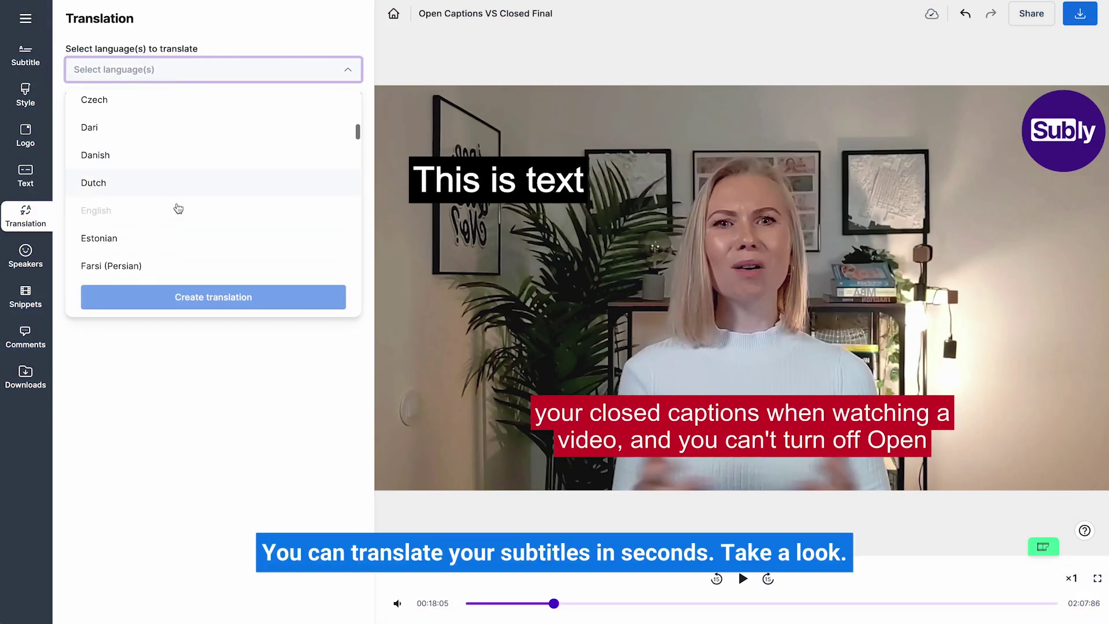
{"action": "left_click", "coordinate": [123, 156]}
{"action": "scroll", "coordinate": [131, 254], "scroll_direction": "down", "scroll_amount": 3}
{"action": "left_click", "coordinate": [113, 153]}
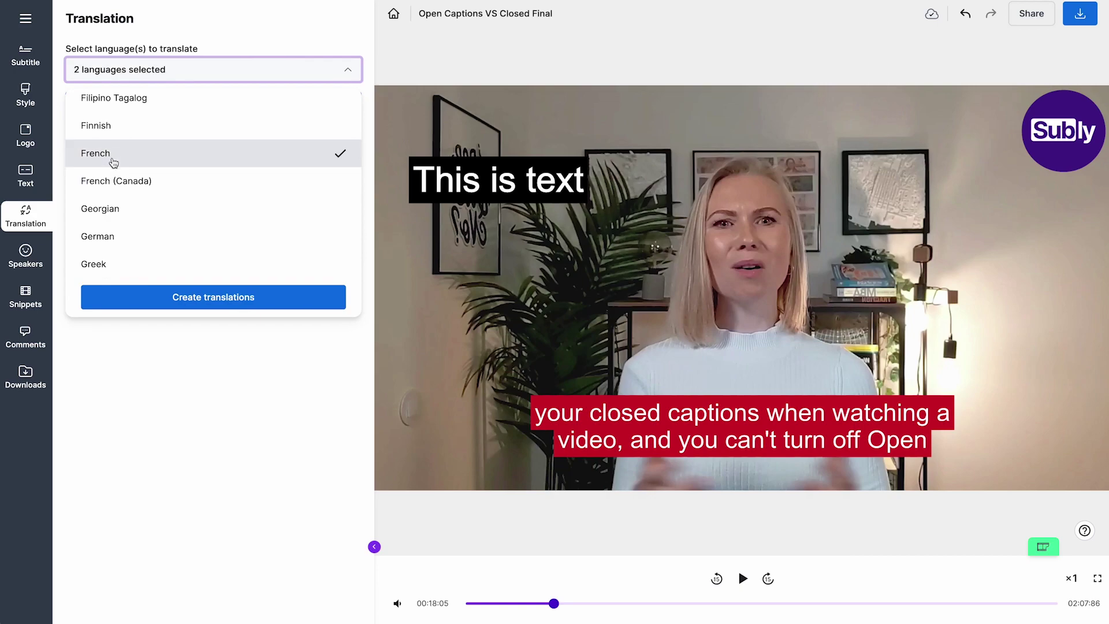
{"action": "left_click", "coordinate": [129, 237]}
{"action": "left_click", "coordinate": [203, 299]}
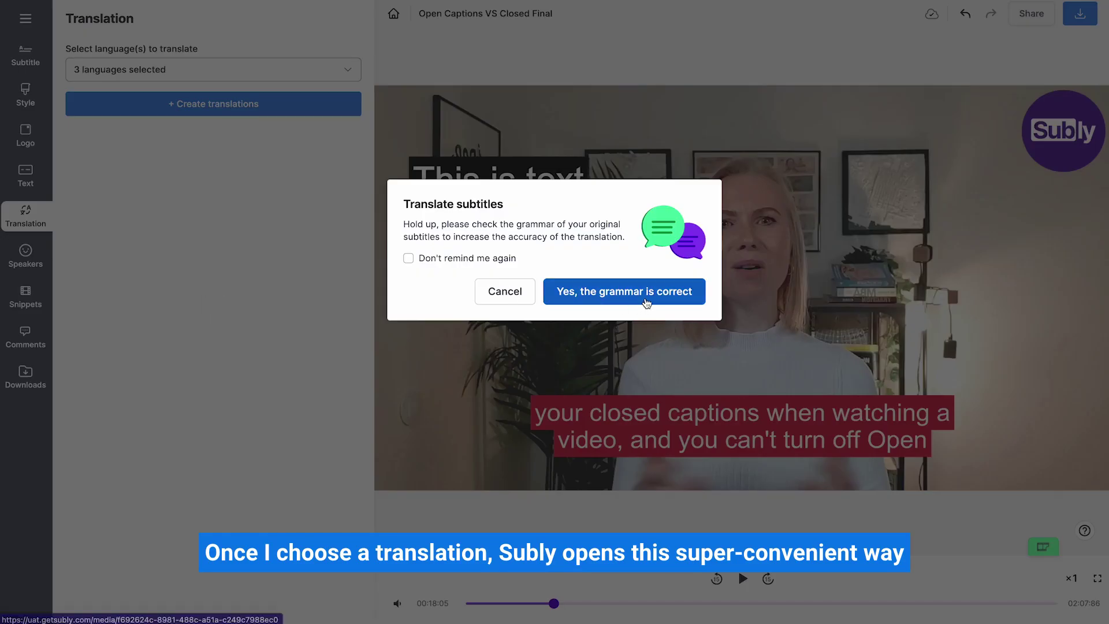
{"action": "left_click", "coordinate": [646, 300]}
{"action": "left_click", "coordinate": [662, 362]}
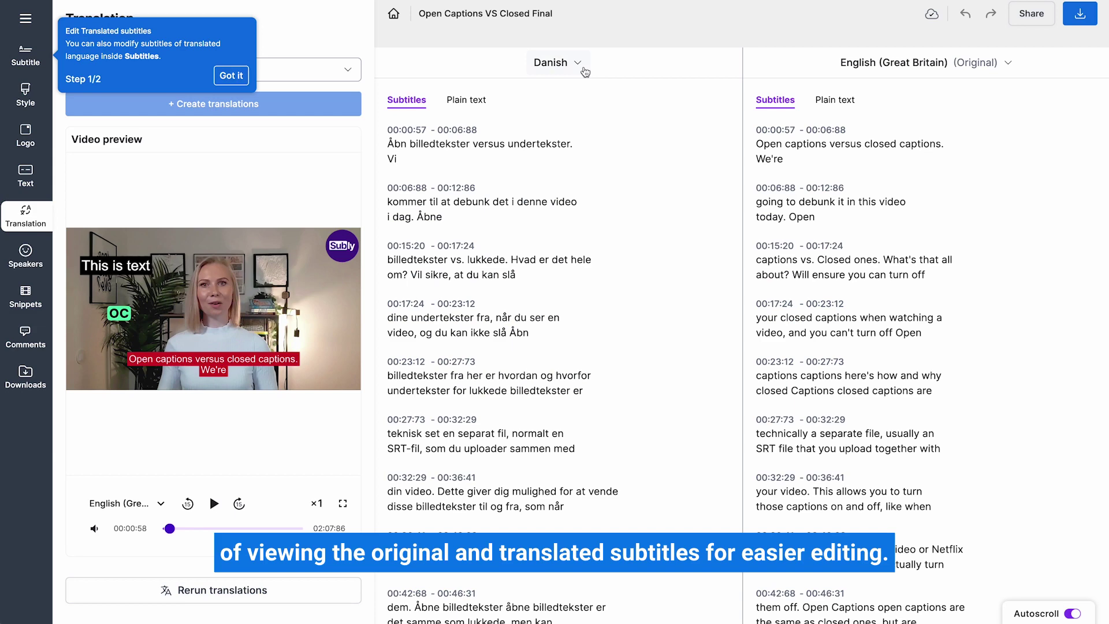
- Review the French, German and Danish translations, then show English beside them
{"action": "left_click", "coordinate": [578, 63]}
{"action": "left_click", "coordinate": [492, 152]}
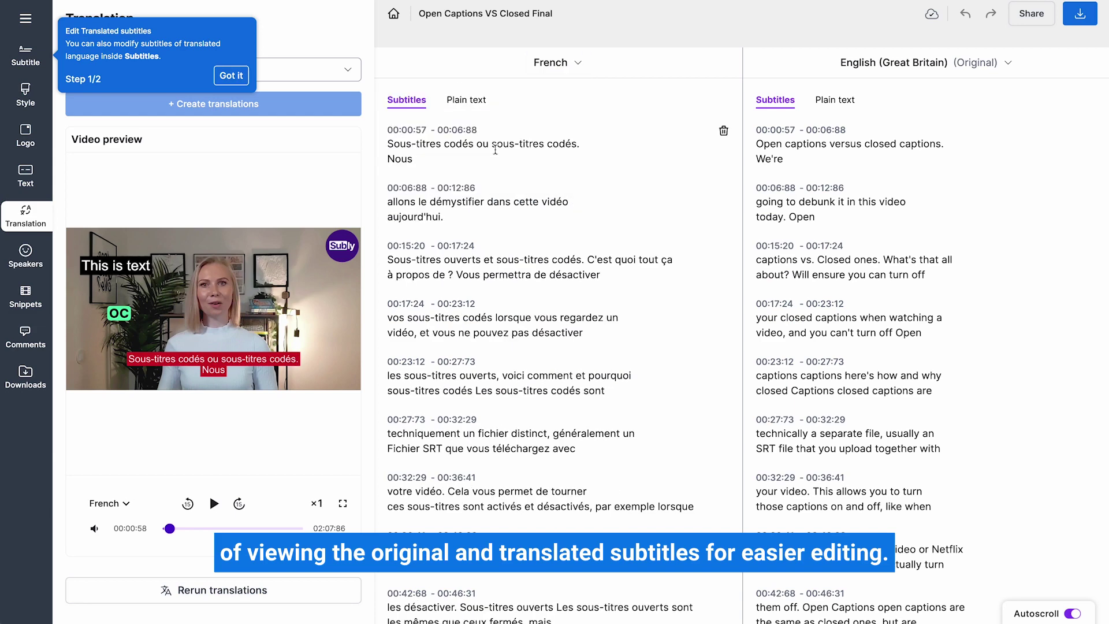
{"action": "left_click", "coordinate": [562, 66]}
{"action": "left_click", "coordinate": [480, 175]}
{"action": "left_click", "coordinate": [574, 64]}
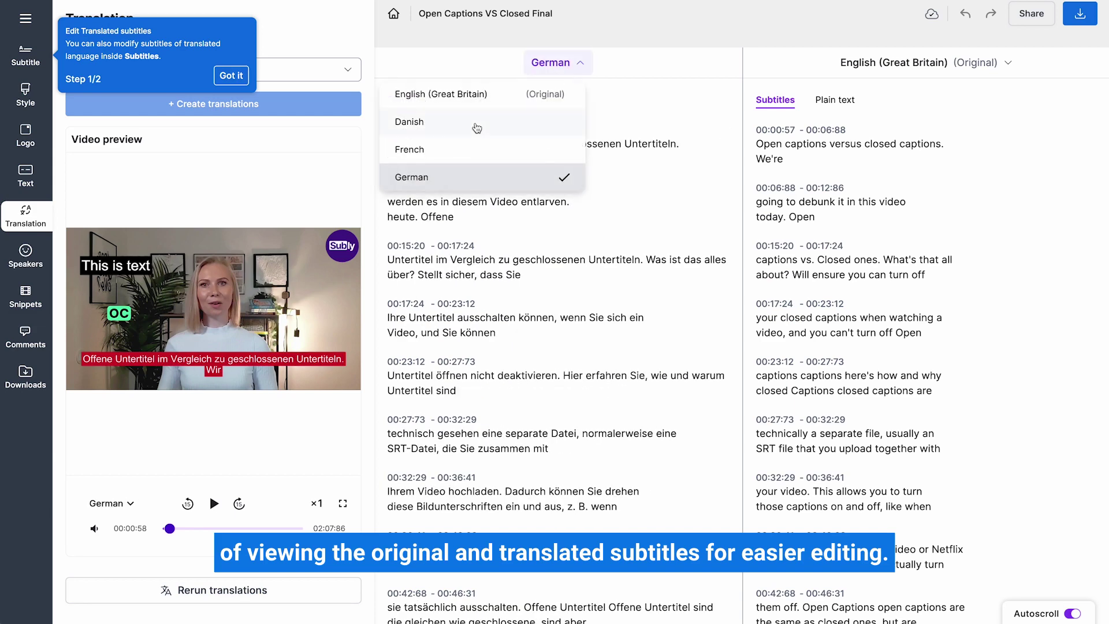
{"action": "left_click", "coordinate": [476, 124]}
{"action": "left_click", "coordinate": [465, 100]}
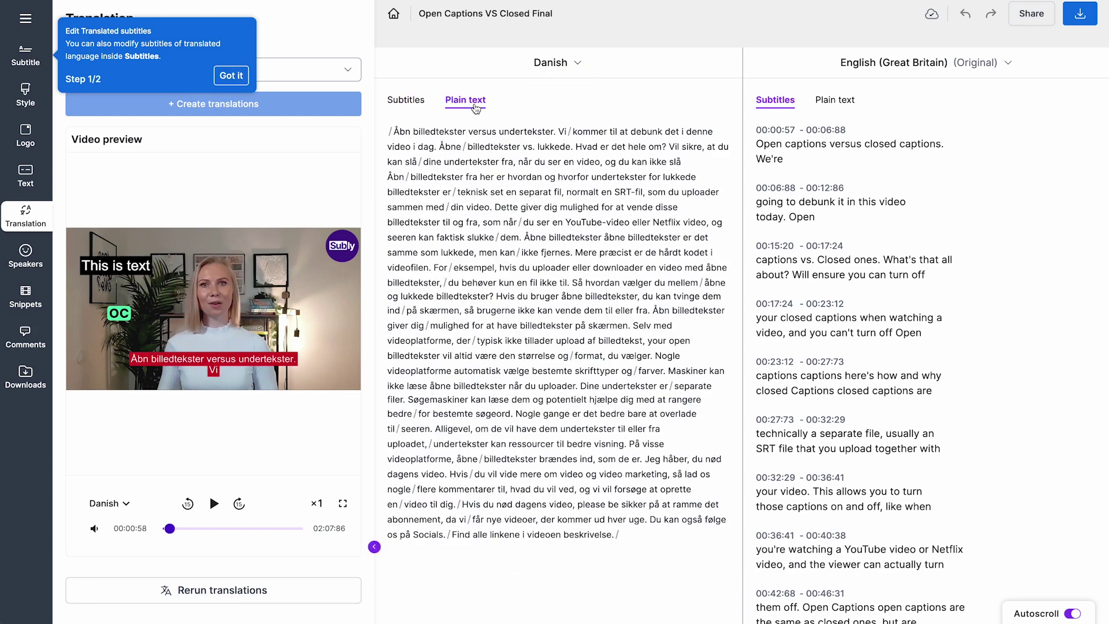
{"action": "left_click", "coordinate": [396, 103]}
{"action": "left_click", "coordinate": [551, 62]}
{"action": "left_click", "coordinate": [490, 99]}
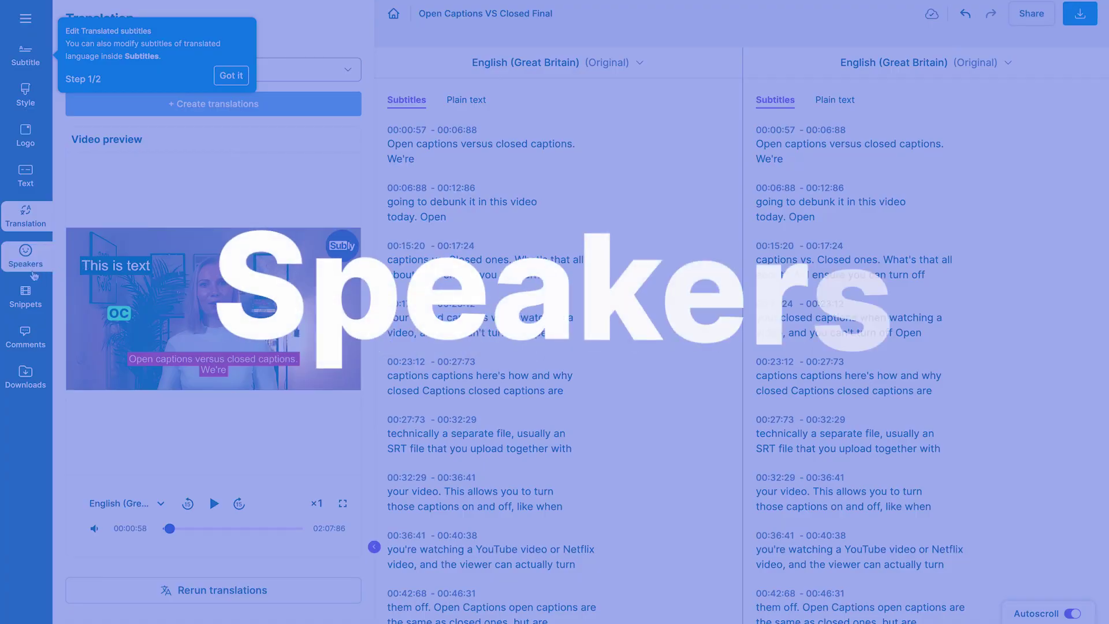
- Turn on separate speaker styles and rename Speaker 1 to the first speaker's real name
{"action": "left_click", "coordinate": [26, 257]}
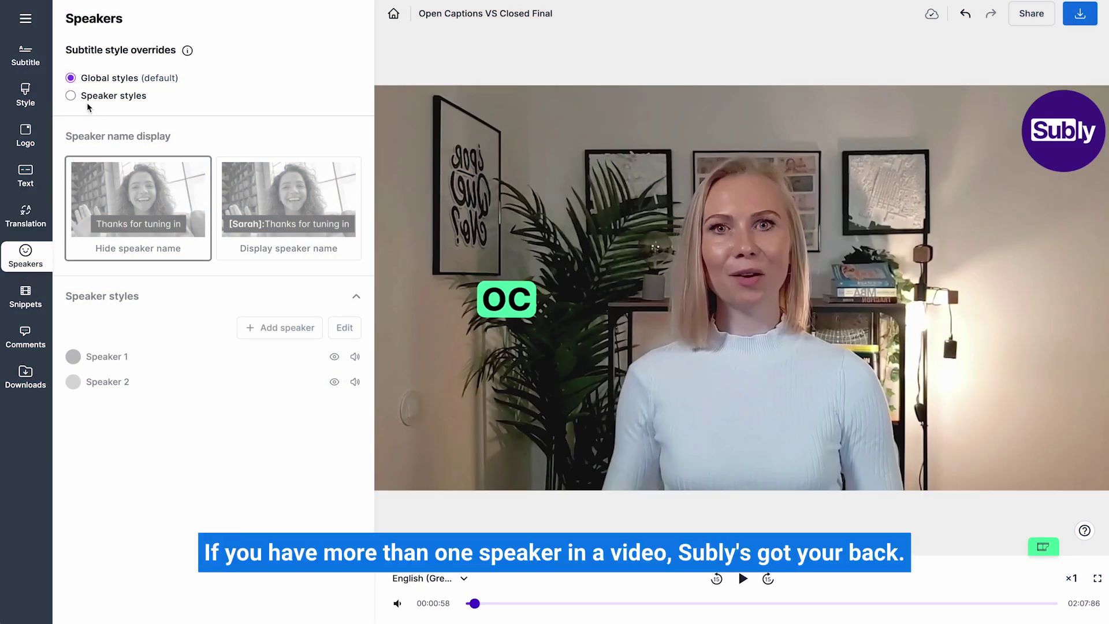
{"action": "left_click", "coordinate": [71, 96]}
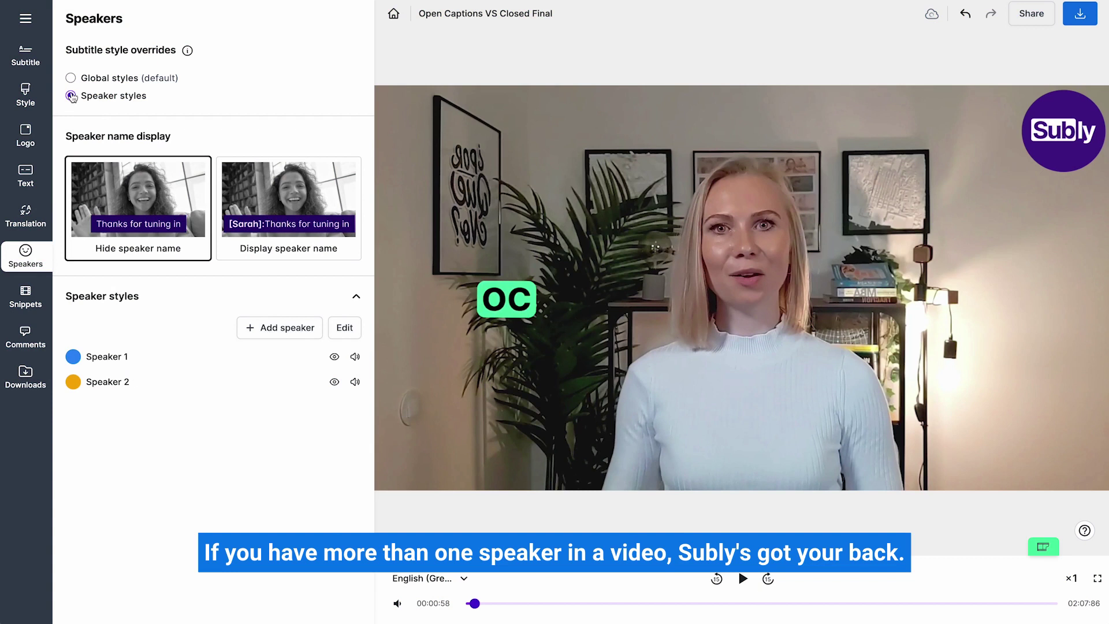
{"action": "left_click", "coordinate": [107, 357]}
{"action": "left_click", "coordinate": [128, 344]}
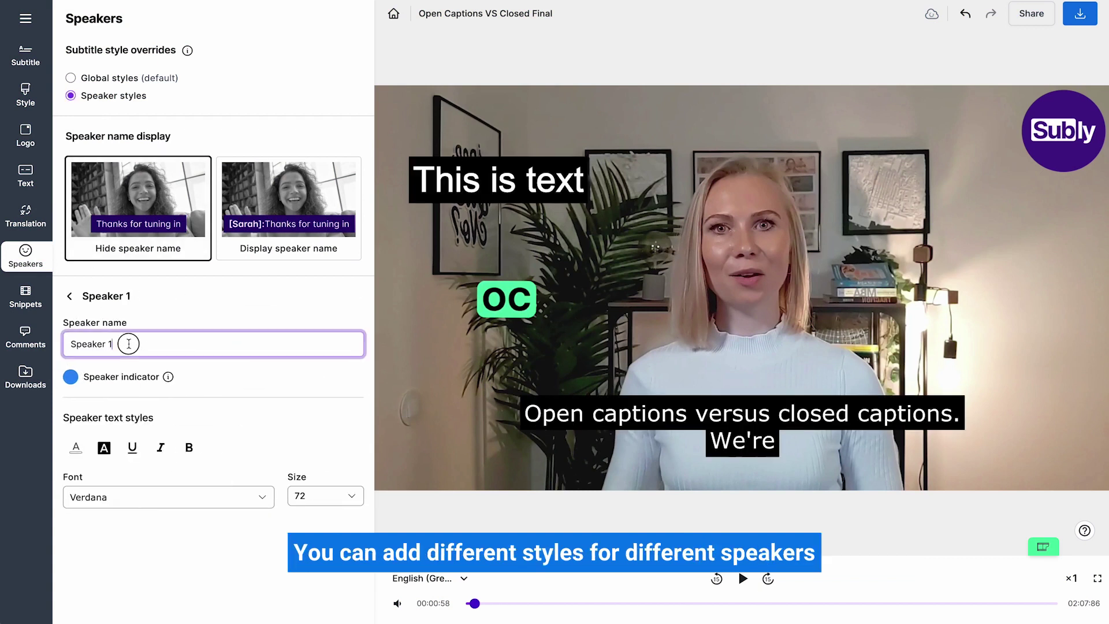
{"action": "left_click_drag", "start_coordinate": [128, 343], "coordinate": [60, 345]}
{"action": "type", "text": "Holly"}
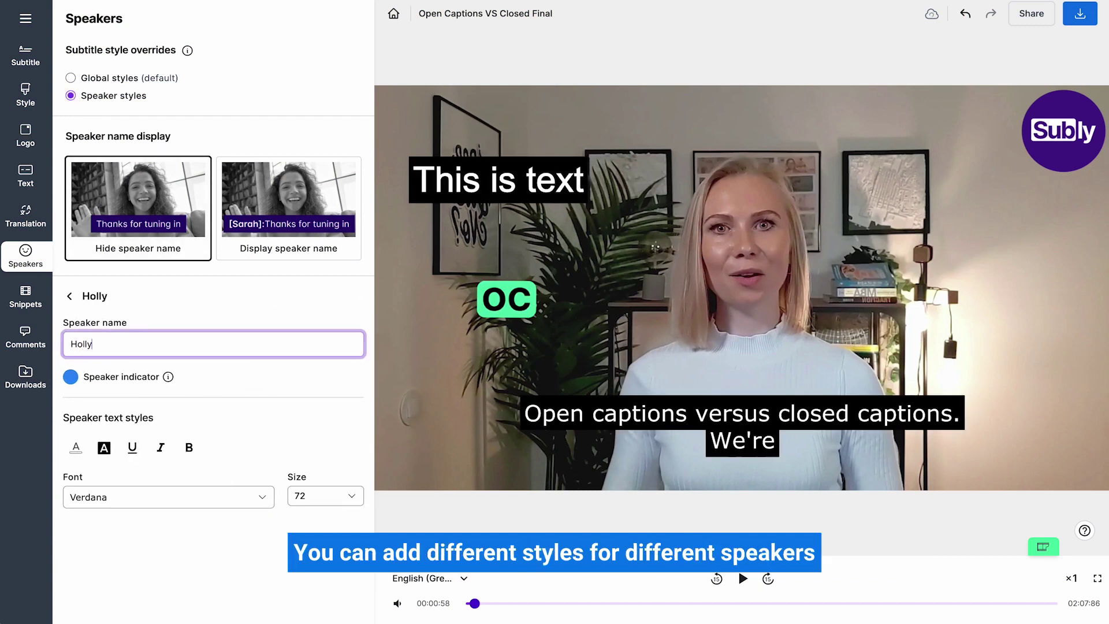
{"action": "left_click", "coordinate": [152, 306]}
- Rename Speaker 2 to the second speaker's real name and display speaker names before captions
{"action": "left_click", "coordinate": [141, 383]}
{"action": "left_click", "coordinate": [152, 343]}
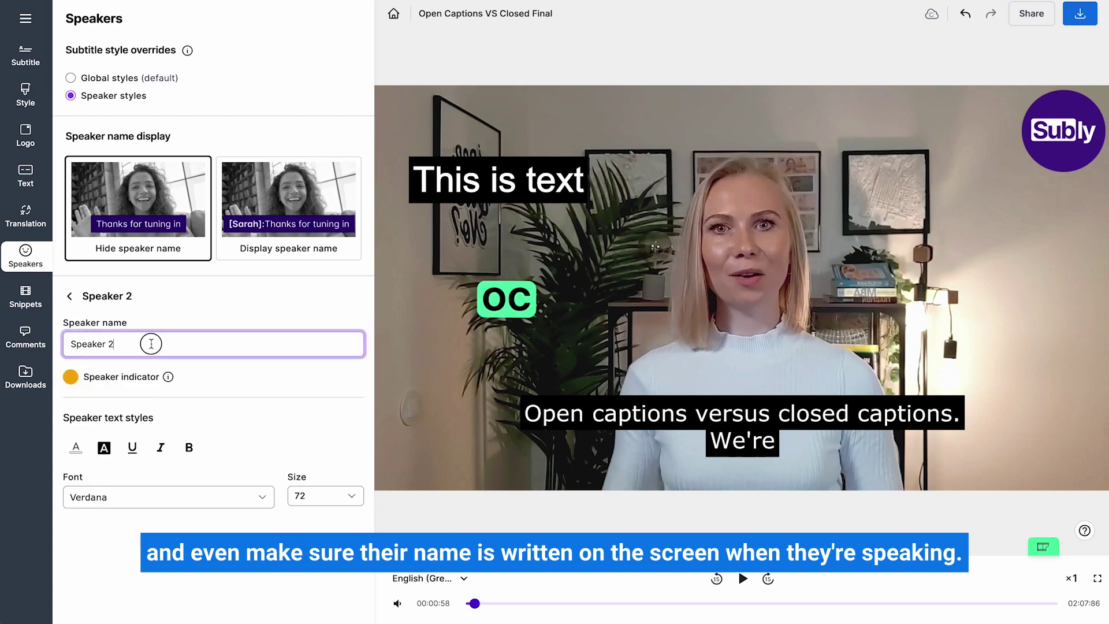
{"action": "left_click_drag", "start_coordinate": [151, 343], "coordinate": [61, 345]}
{"action": "type", "text": "Lauren"}
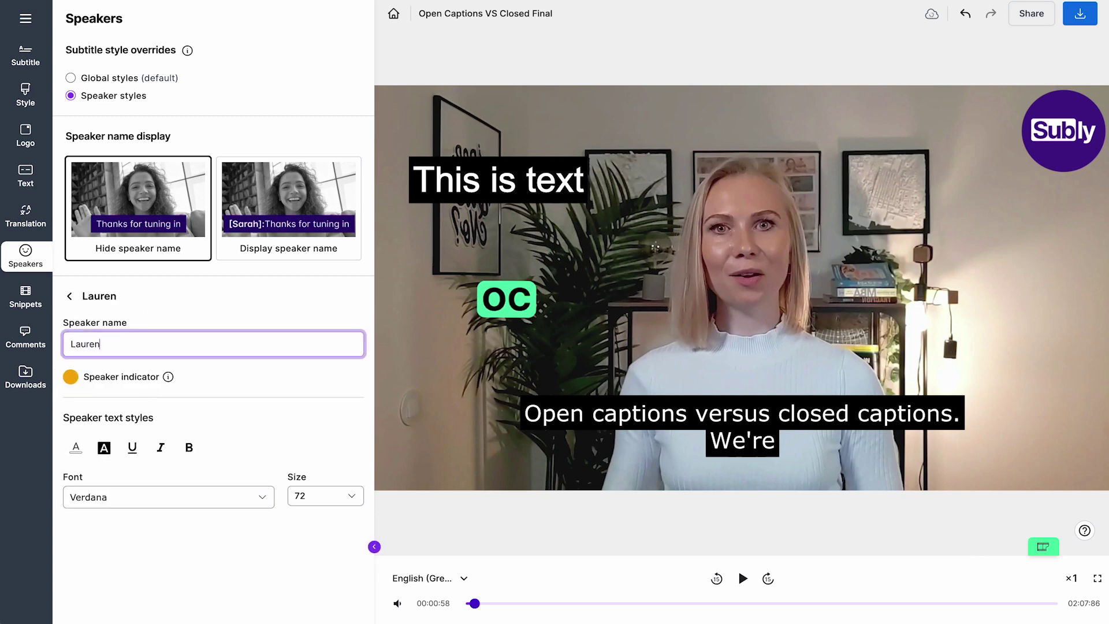
{"action": "left_click", "coordinate": [148, 300]}
{"action": "left_click", "coordinate": [264, 218]}
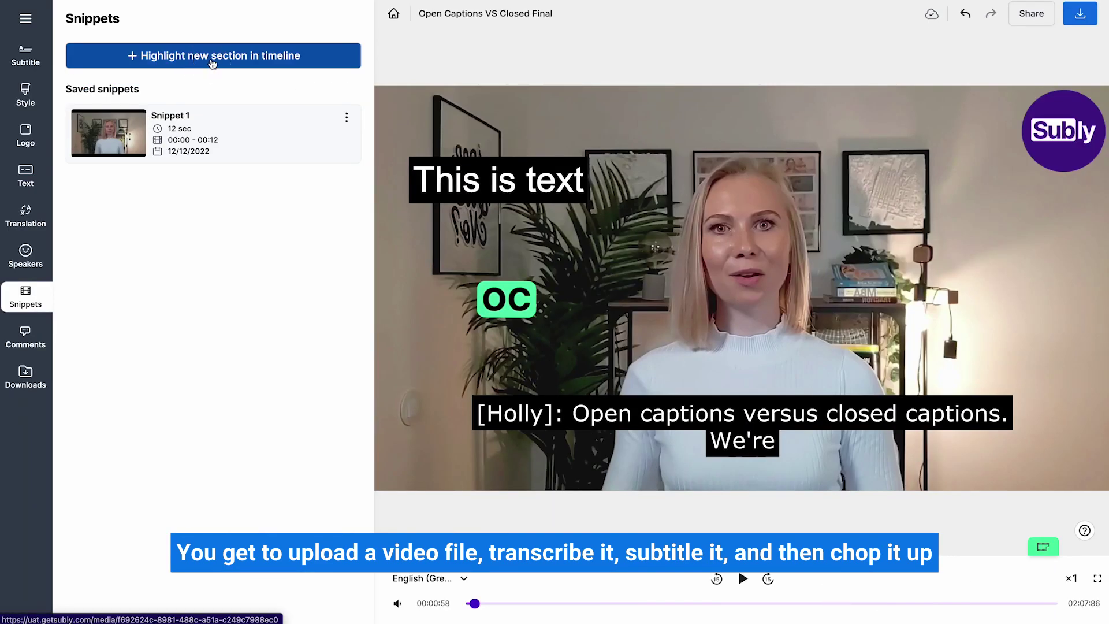
- Highlight the 5-second timeline section (00:17–00:22), create a snippet from it, and save it as 'Snippet 2'
{"action": "left_click", "coordinate": [212, 58]}
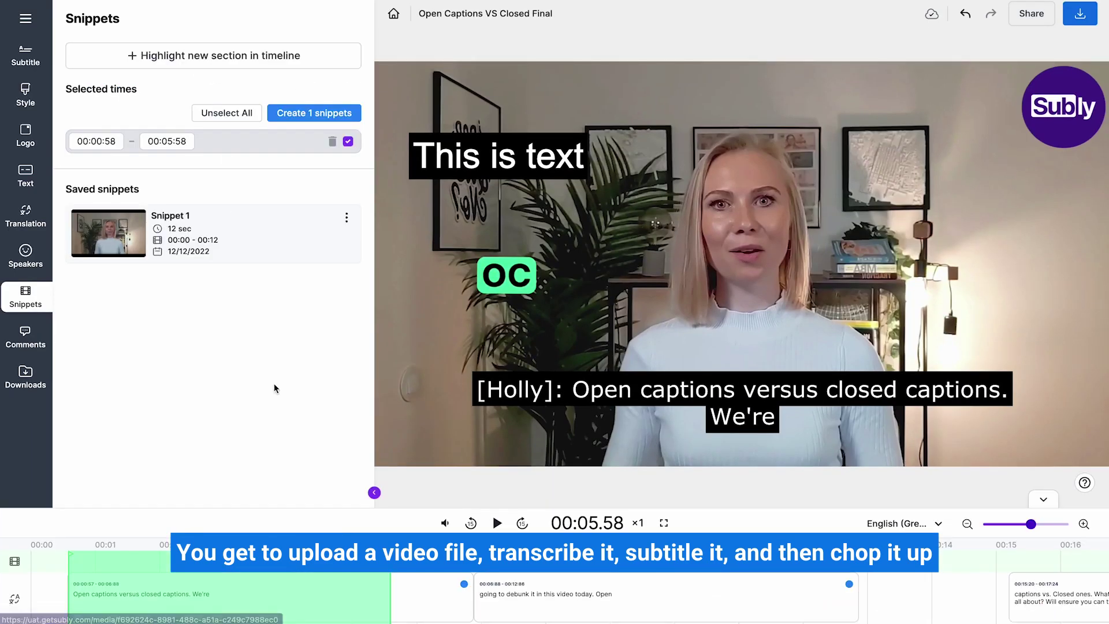
{"action": "left_click_drag", "start_coordinate": [391, 572], "coordinate": [924, 576]}
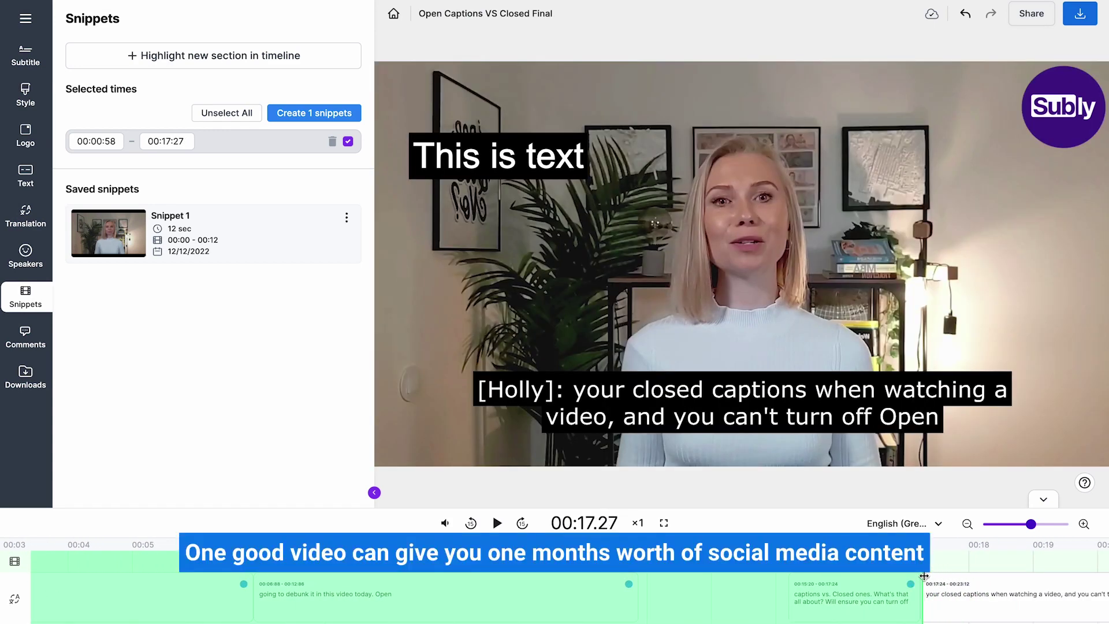
{"action": "left_click", "coordinate": [314, 112]}
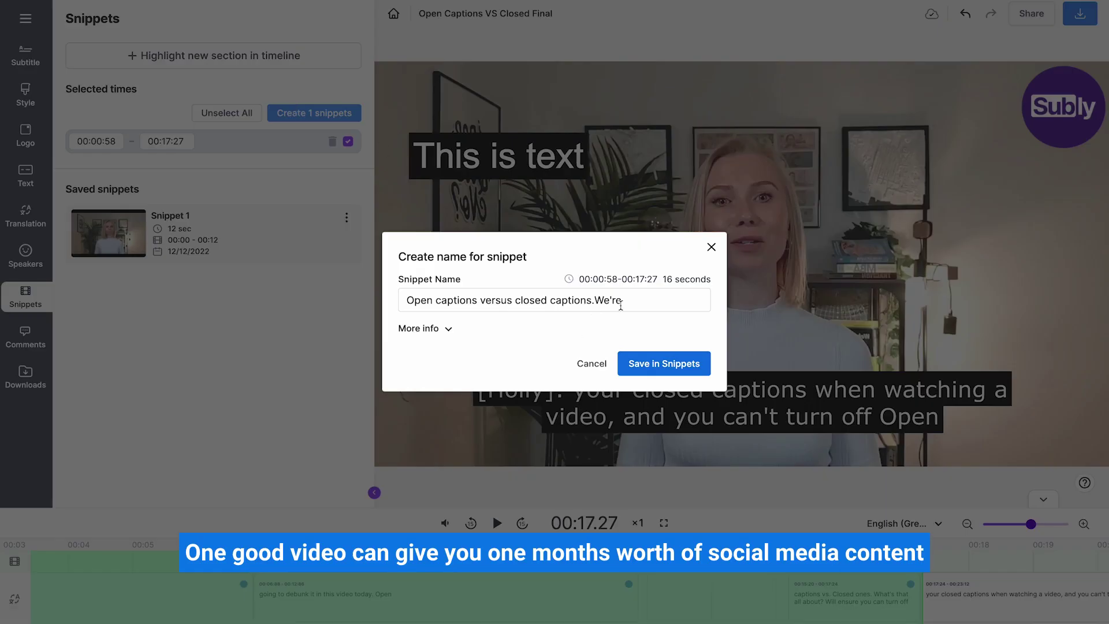
{"action": "left_click_drag", "start_coordinate": [623, 300], "coordinate": [400, 295]}
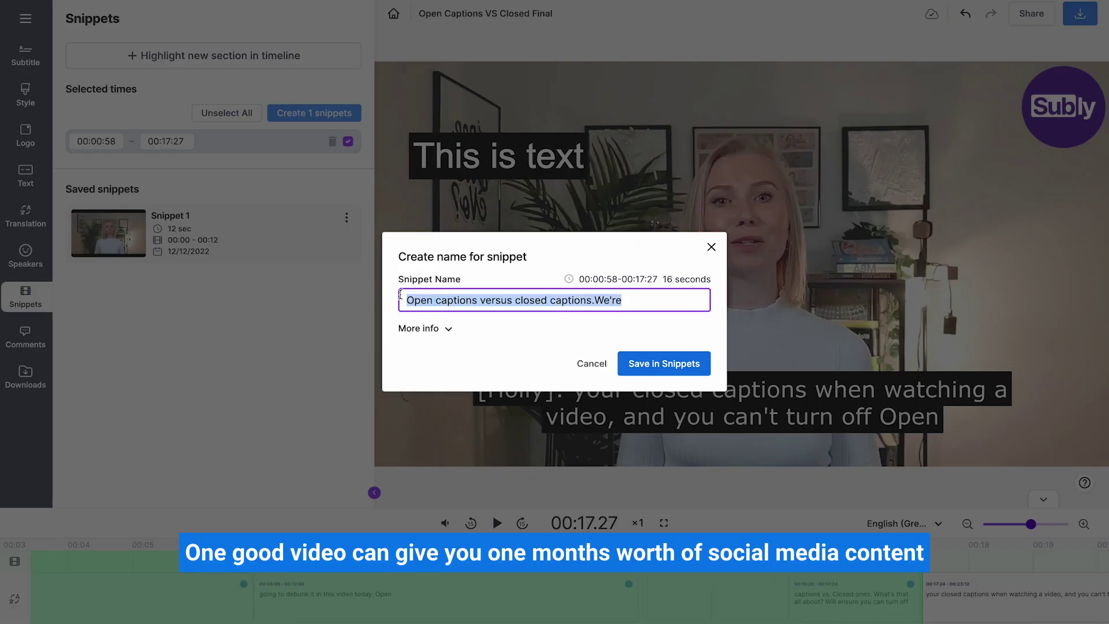
{"action": "type", "text": "Snippet 2"}
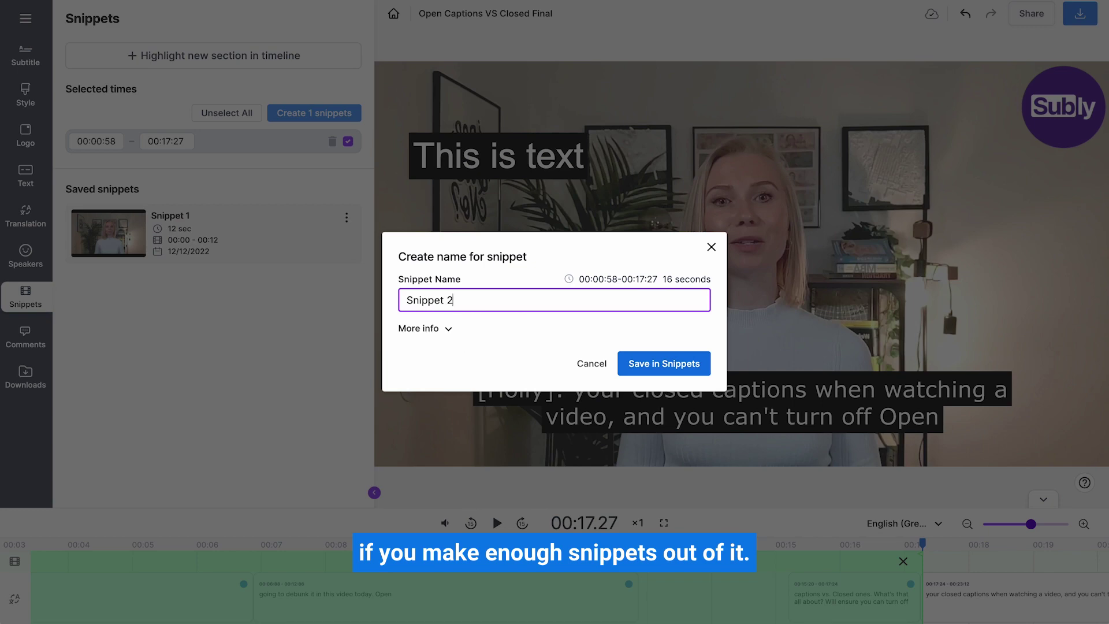
{"action": "left_click", "coordinate": [670, 364]}
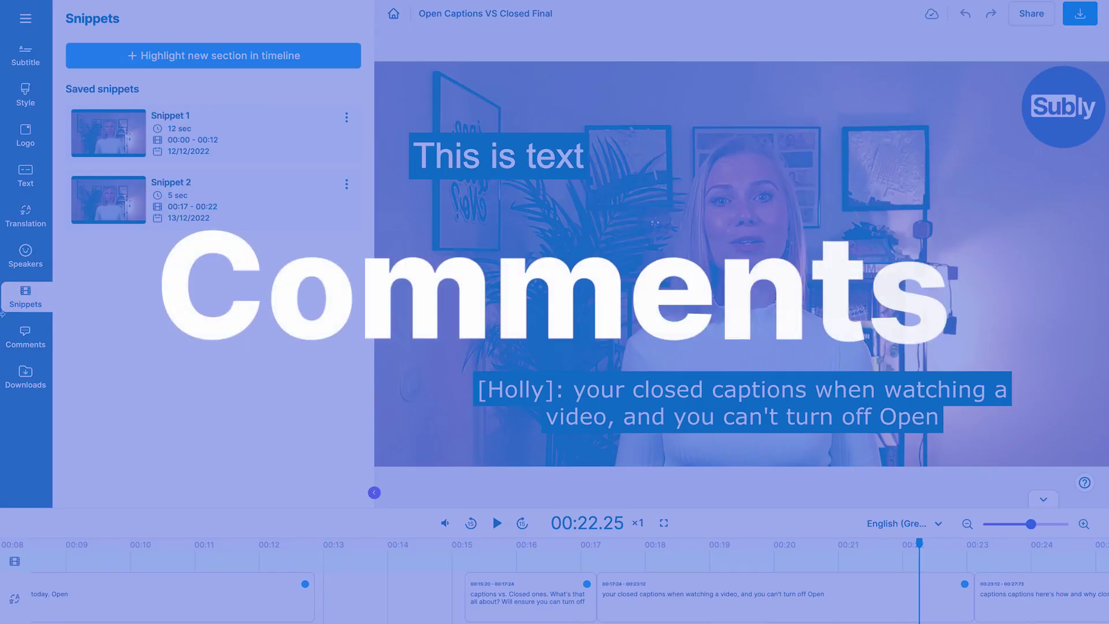
- Post the comments 'This awesome' at 00:22:25 and 'Love this part' at 00:16:34
{"action": "left_click", "coordinate": [26, 337]}
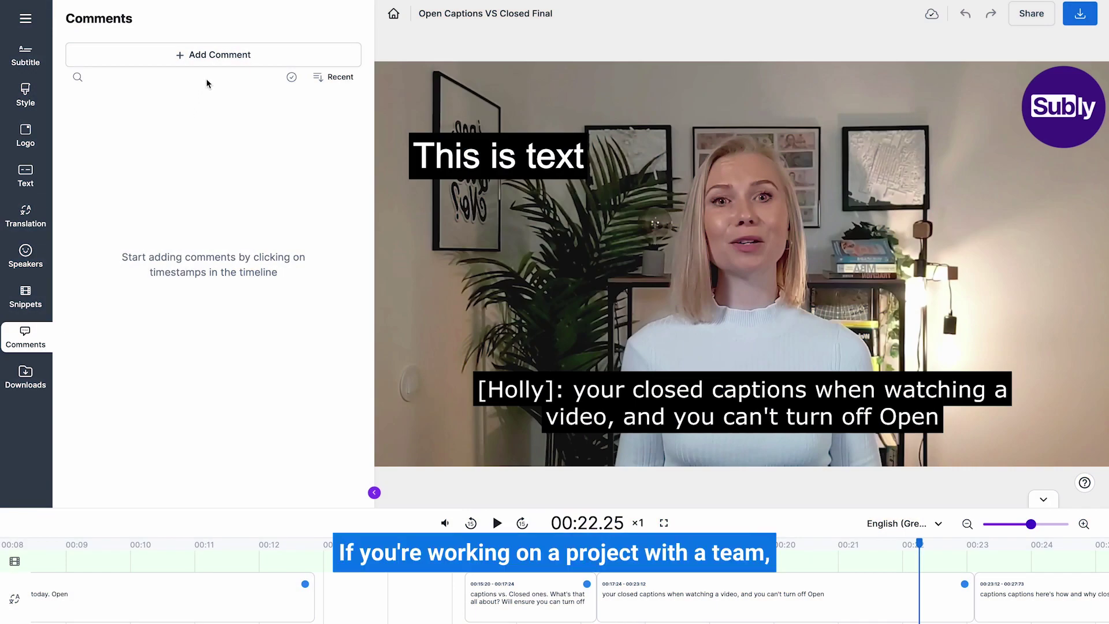
{"action": "left_click", "coordinate": [211, 62]}
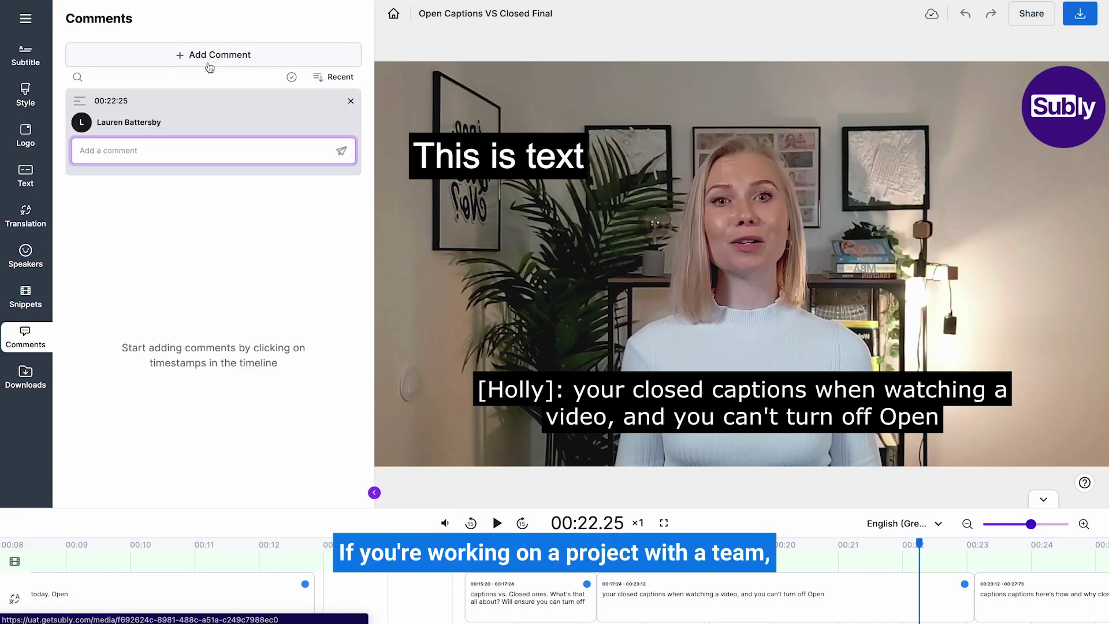
{"action": "type", "text": "This awesome"}
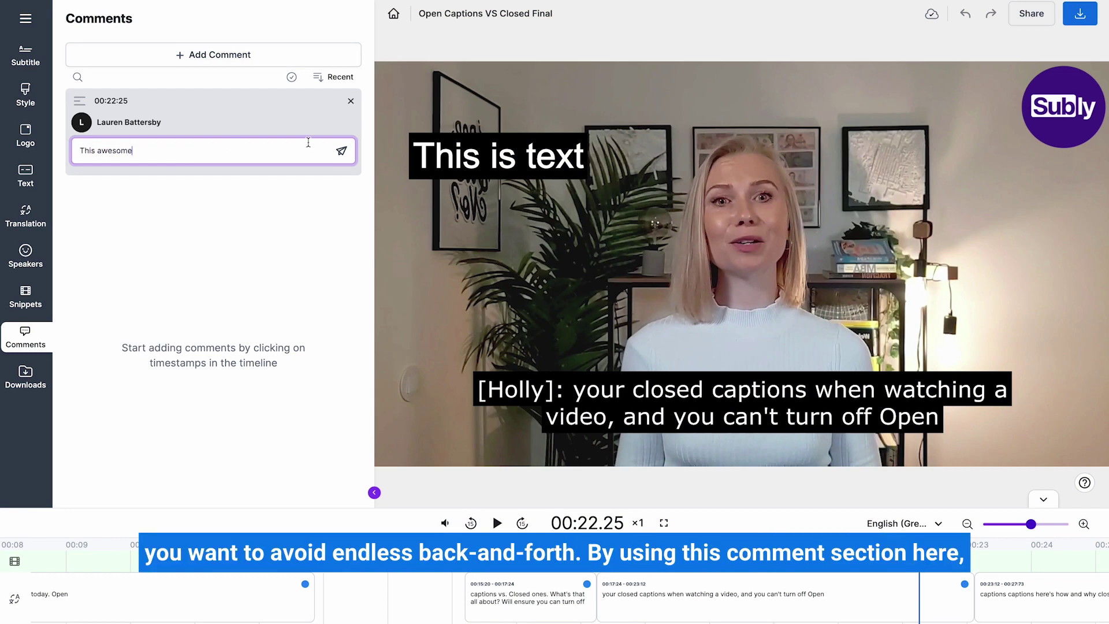
{"action": "key", "text": "Return"}
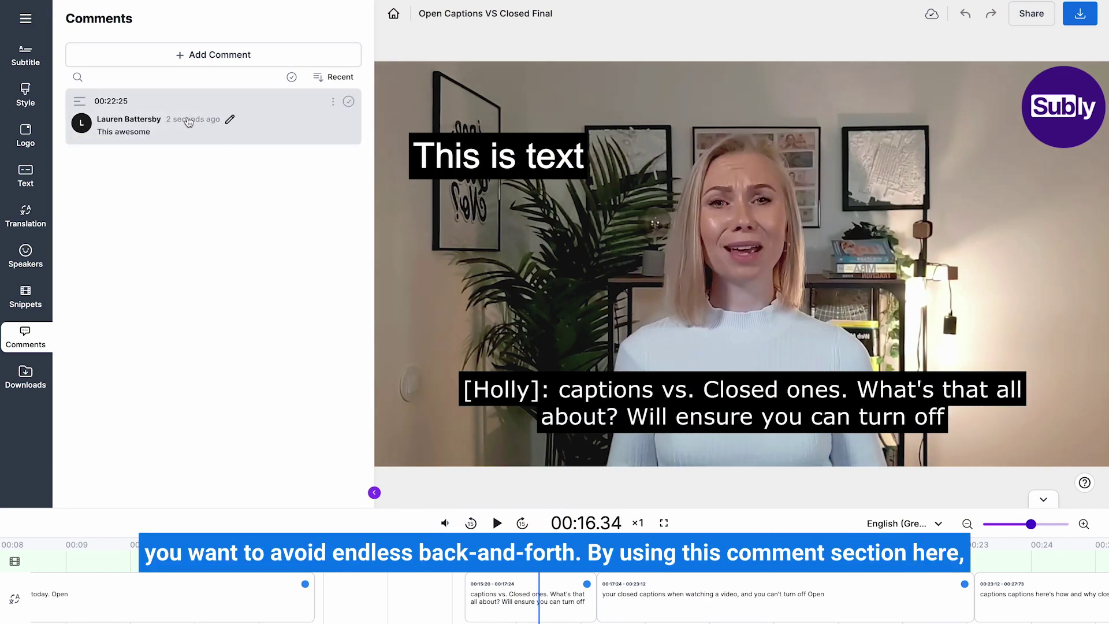
{"action": "left_click", "coordinate": [298, 57]}
{"action": "type", "text": "Love this part"}
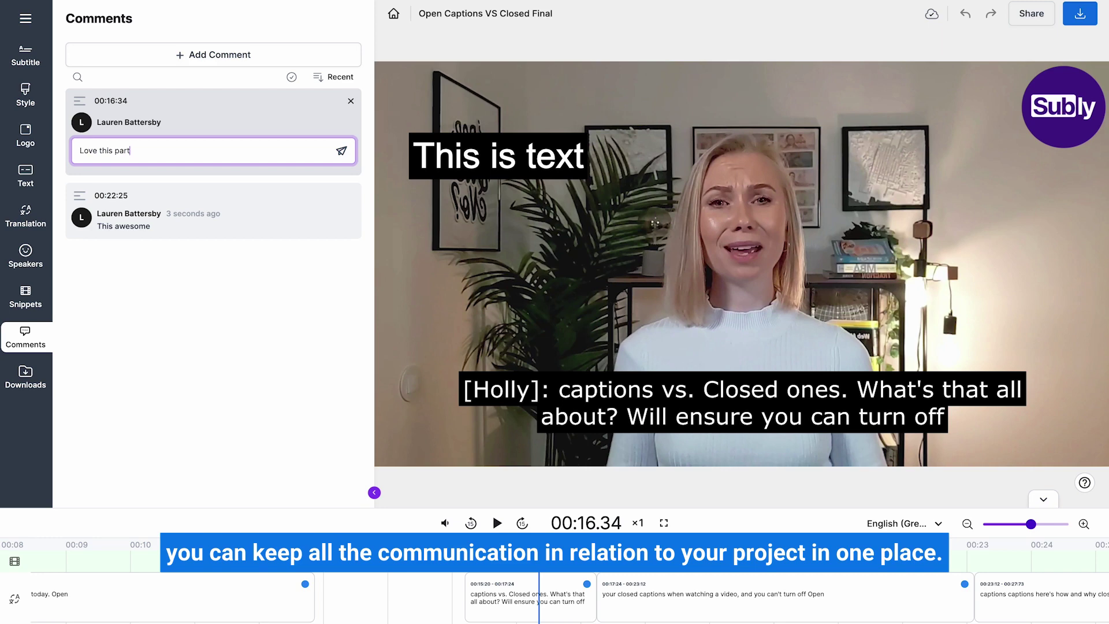
{"action": "key", "text": "Return"}
- Open reply boxes under both comments and collapse the timeline into a compact player
{"action": "left_click", "coordinate": [197, 170]}
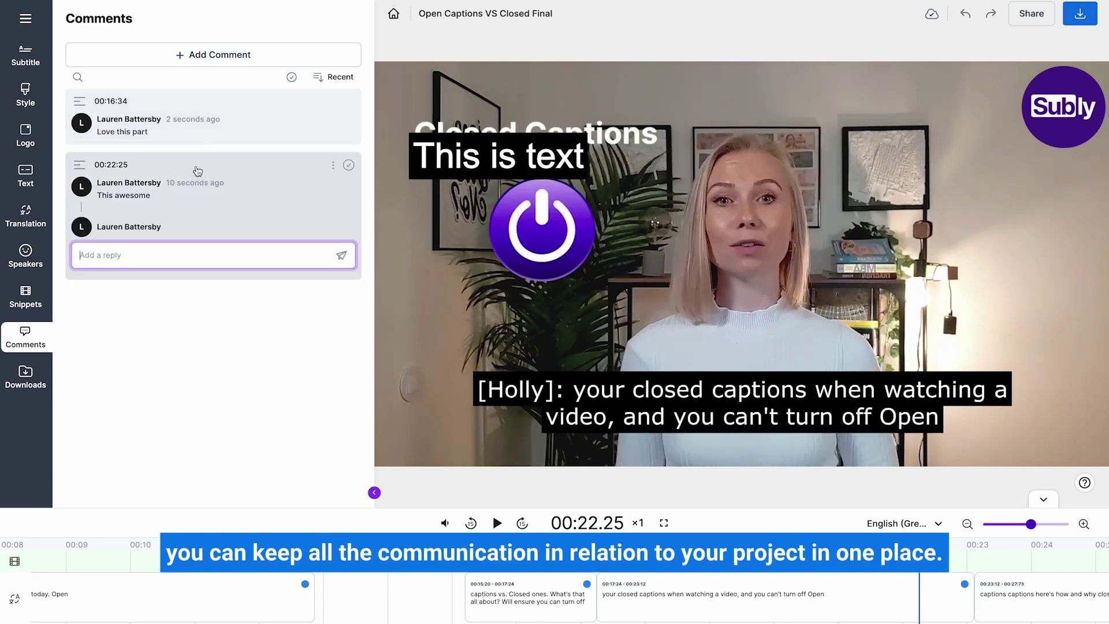
{"action": "left_click", "coordinate": [184, 107]}
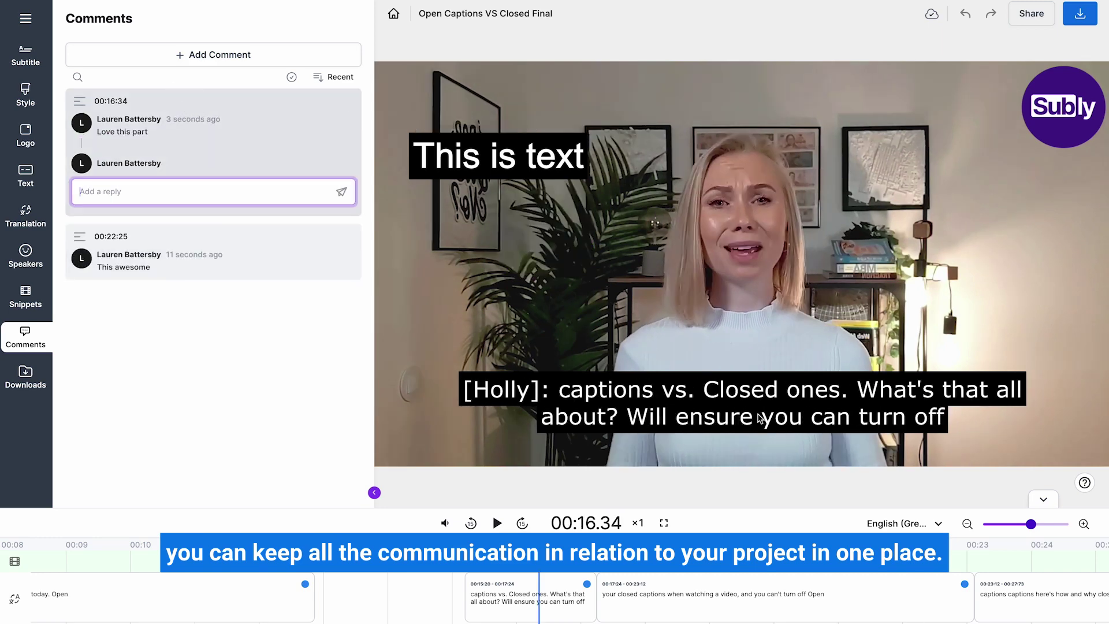
{"action": "left_click", "coordinate": [1043, 499]}
- From the Downloads page, open the download options and keep Landscape 16:9 as the aspect ratio
{"action": "left_click", "coordinate": [28, 383]}
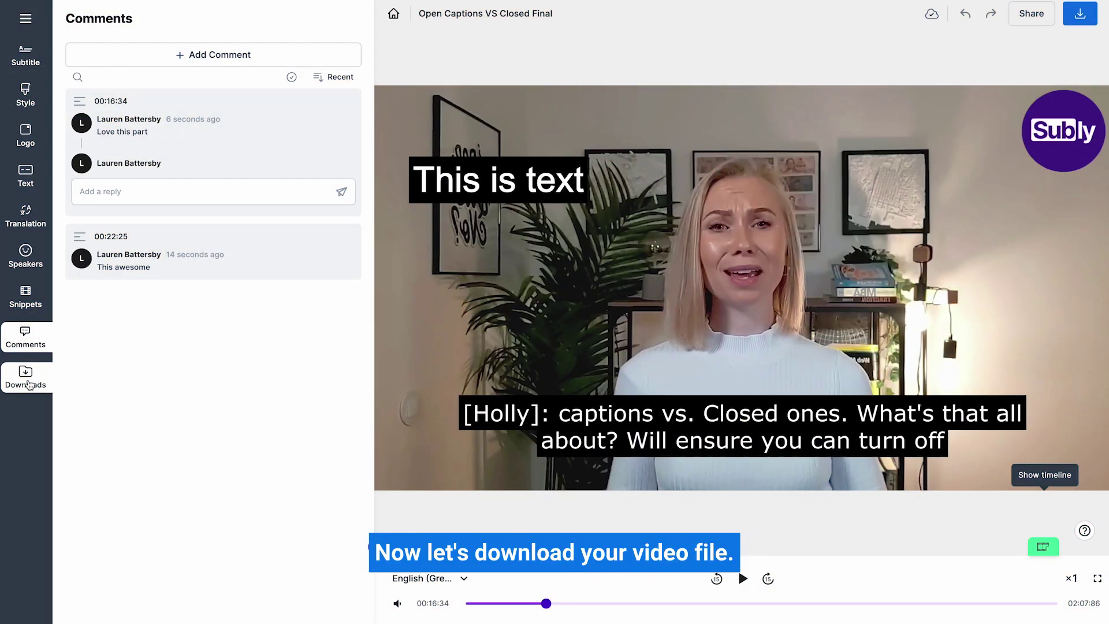
{"action": "left_click", "coordinate": [27, 383]}
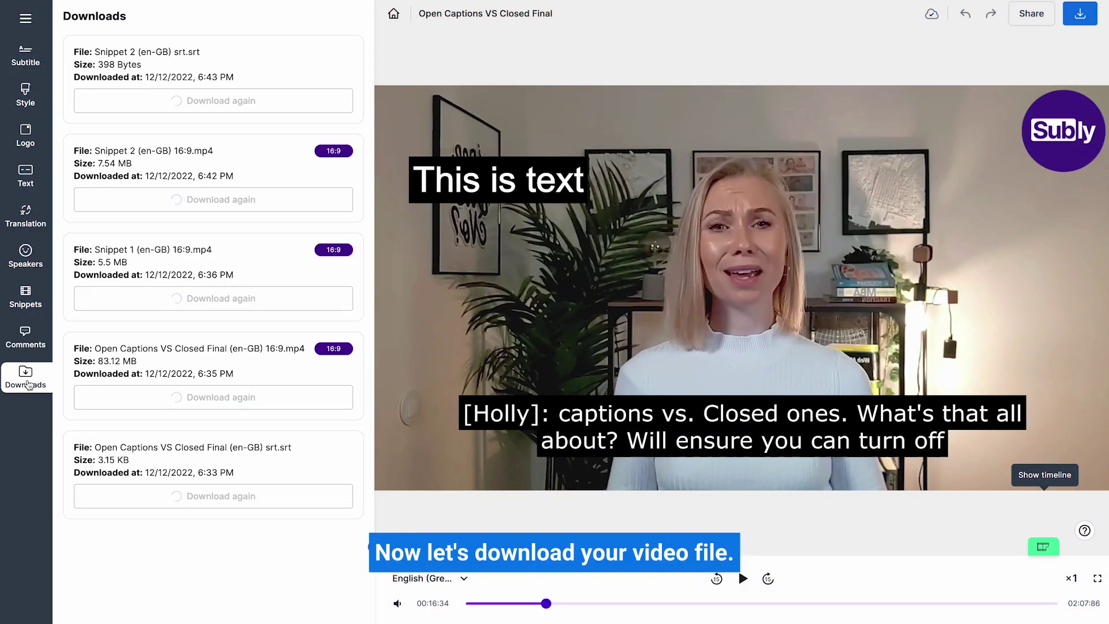
{"action": "left_click", "coordinate": [1080, 16]}
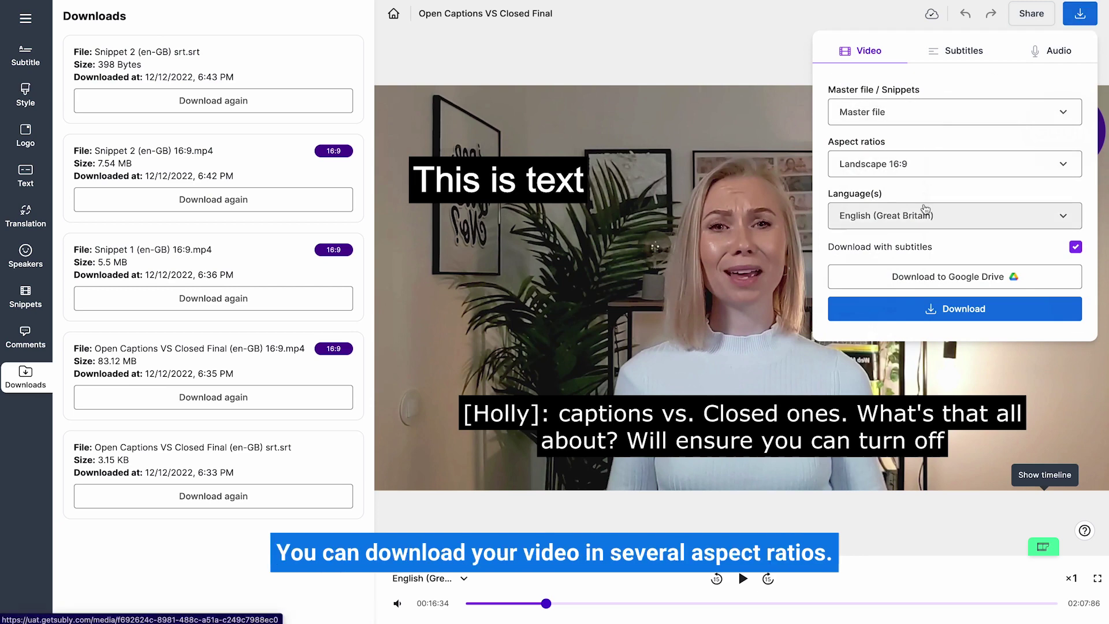
{"action": "left_click", "coordinate": [925, 162]}
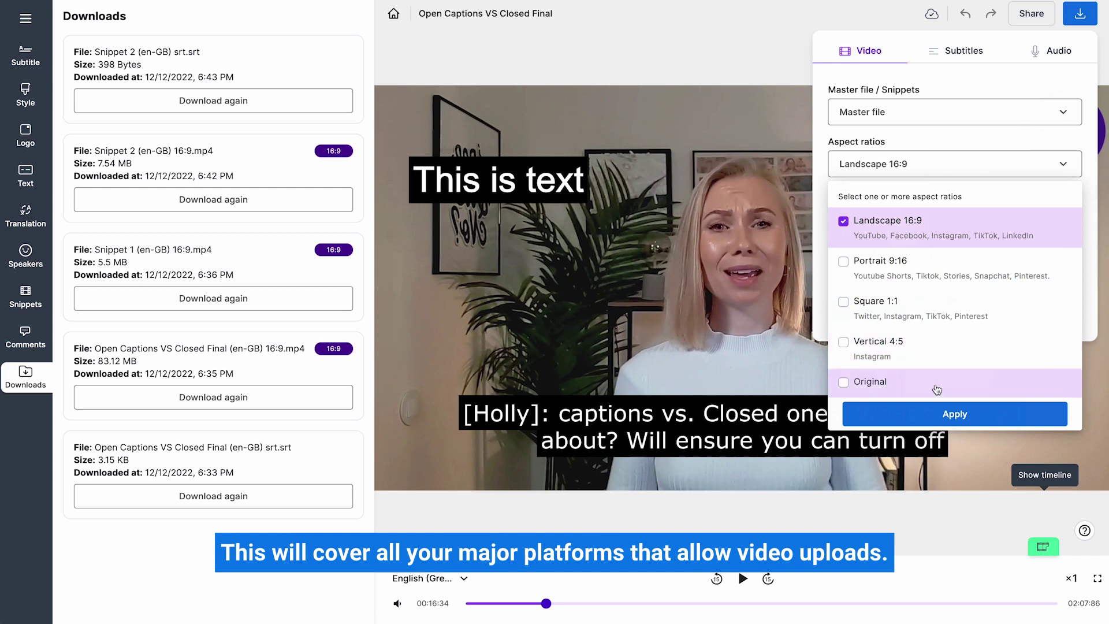
{"action": "left_click", "coordinate": [953, 414]}
- Choose Snippet 2 instead of the master file and include subtitles in the video
{"action": "left_click", "coordinate": [916, 110]}
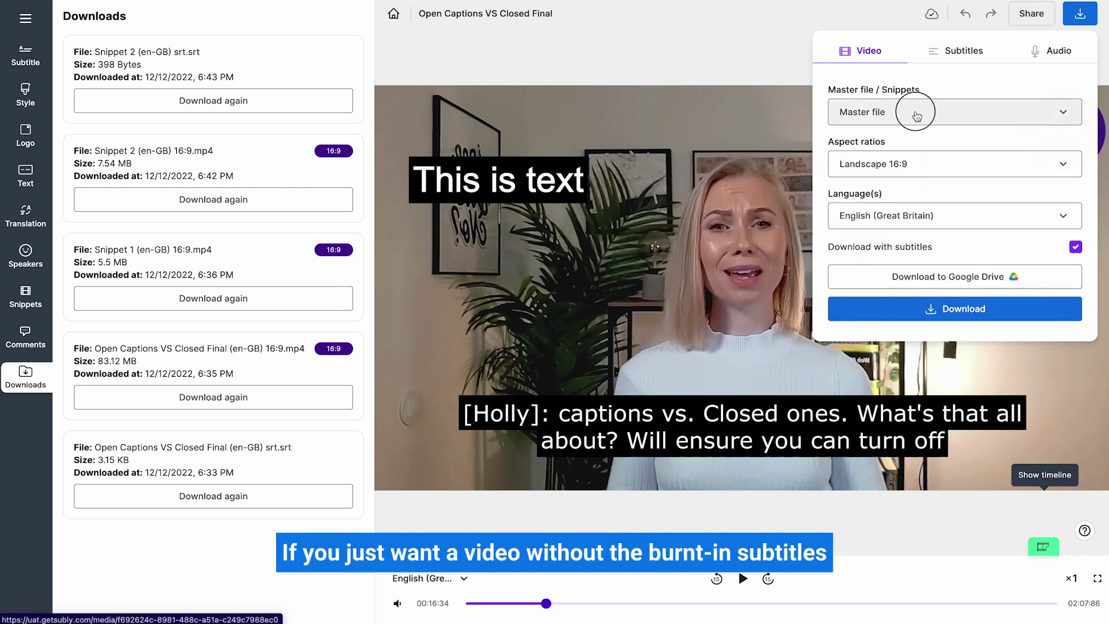
{"action": "left_click", "coordinate": [869, 226]}
{"action": "left_click", "coordinate": [864, 173]}
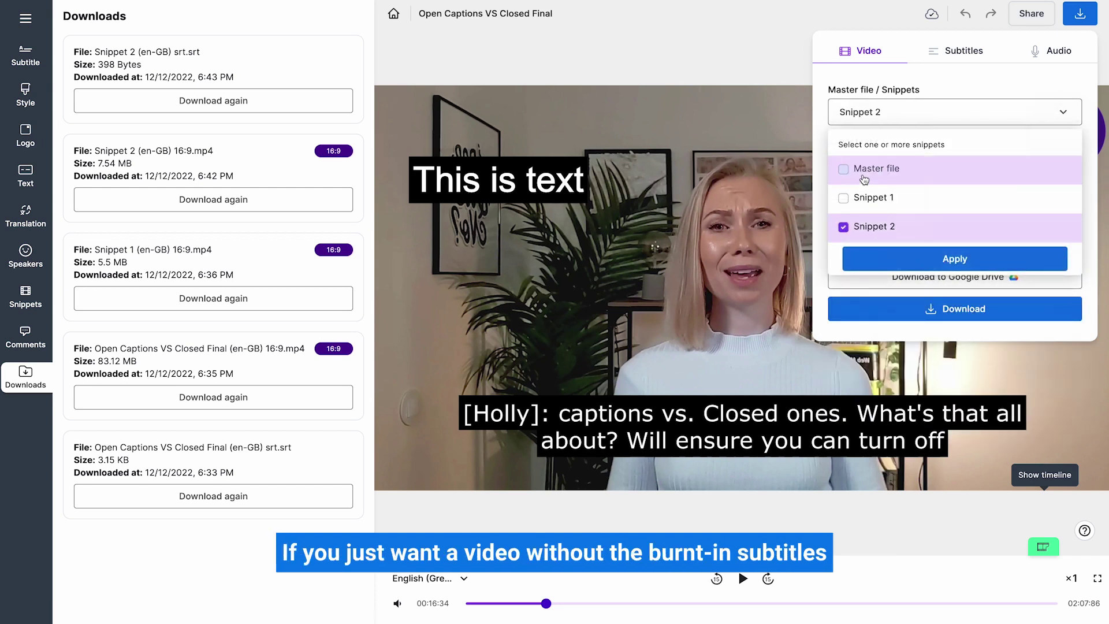
{"action": "left_click", "coordinate": [924, 257]}
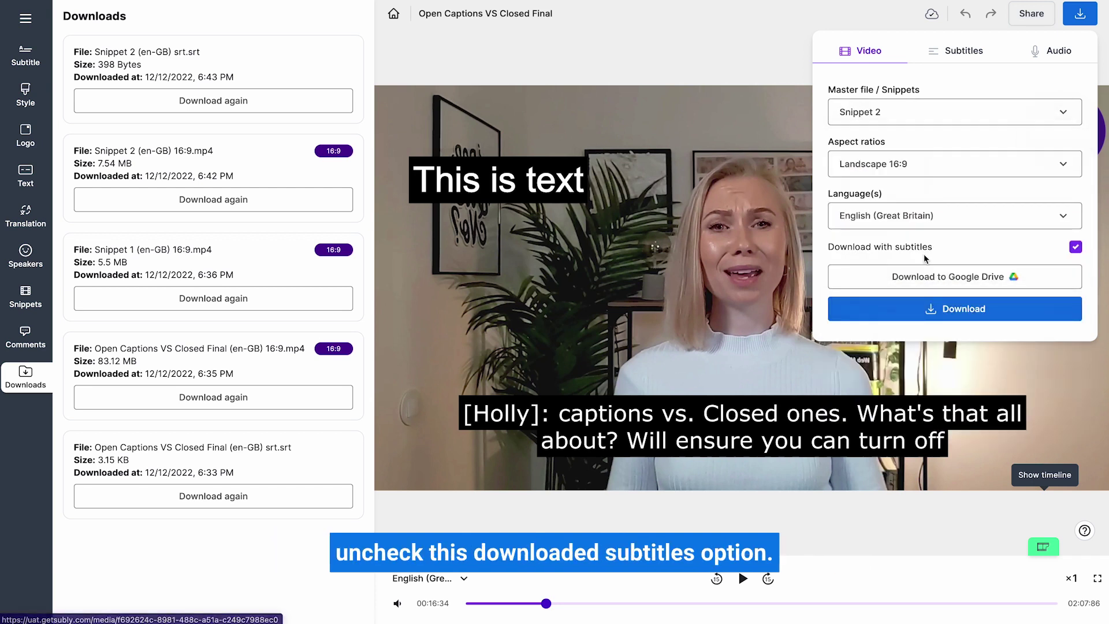
{"action": "left_click", "coordinate": [1075, 248]}
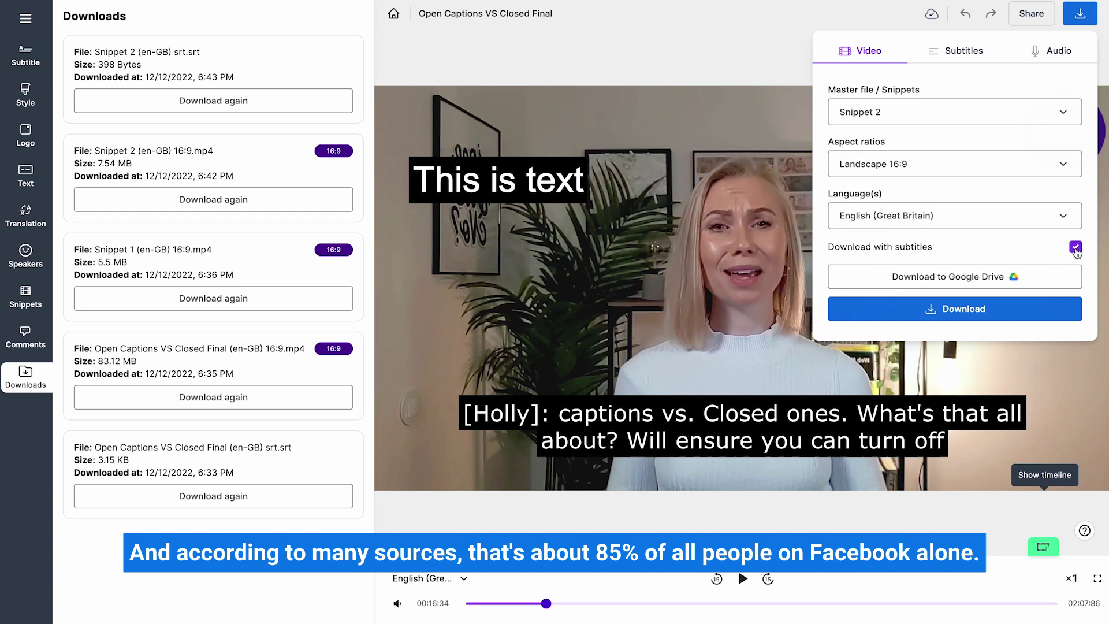
- Set the subtitle file format to SubRip .srt and apply it
{"action": "left_click", "coordinate": [967, 57]}
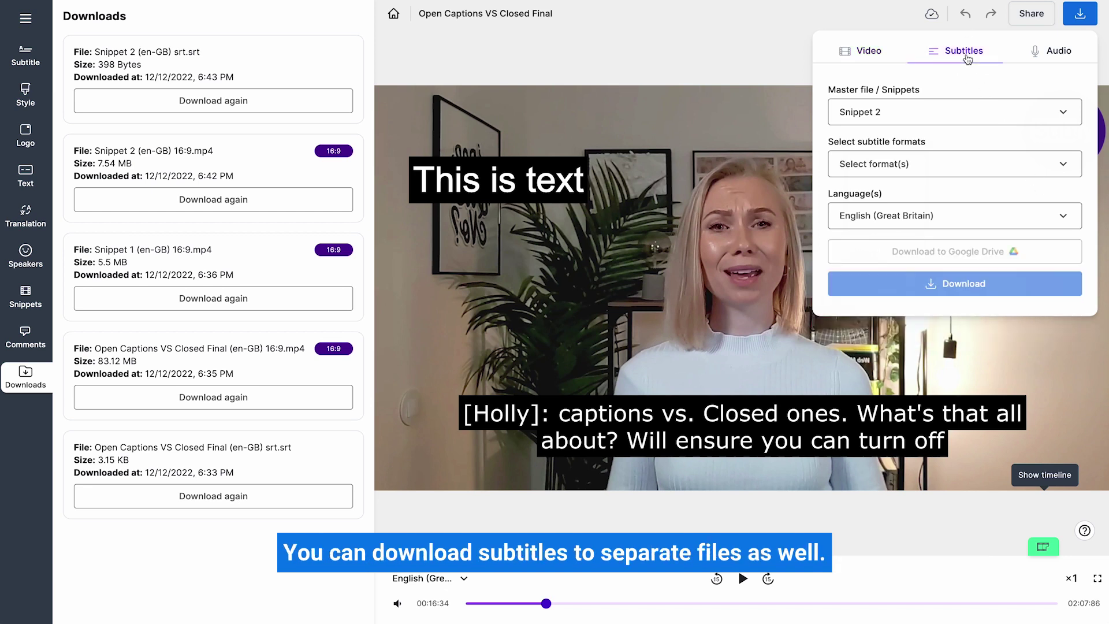
{"action": "left_click", "coordinate": [959, 170]}
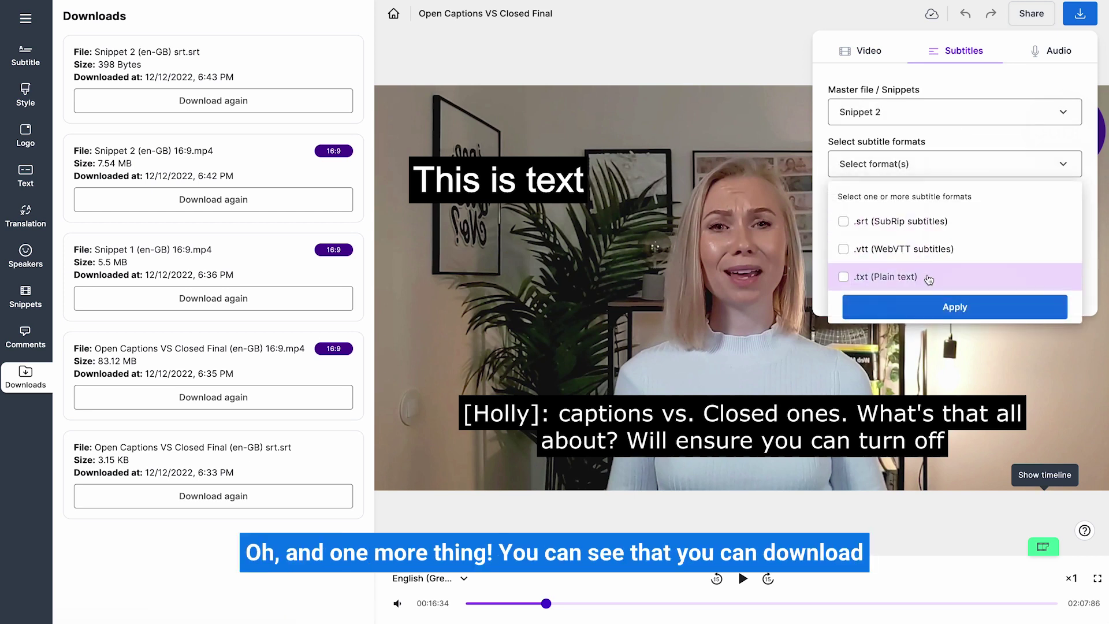
{"action": "left_click", "coordinate": [929, 222]}
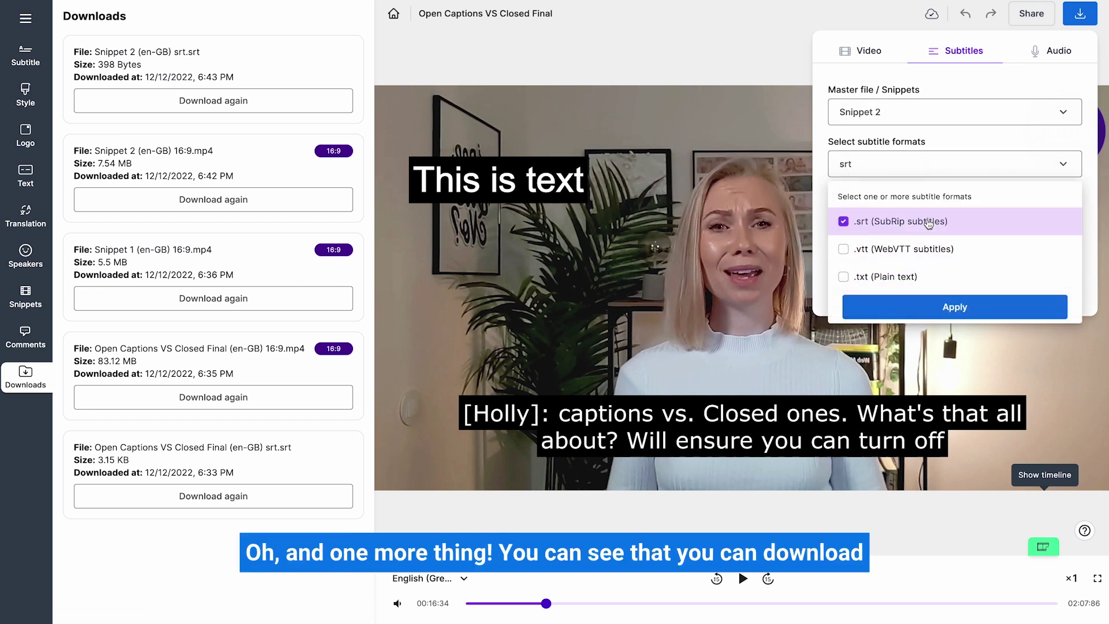
{"action": "left_click", "coordinate": [954, 307]}
- Download the Snippet 2 video and view its progress
{"action": "left_click", "coordinate": [886, 58]}
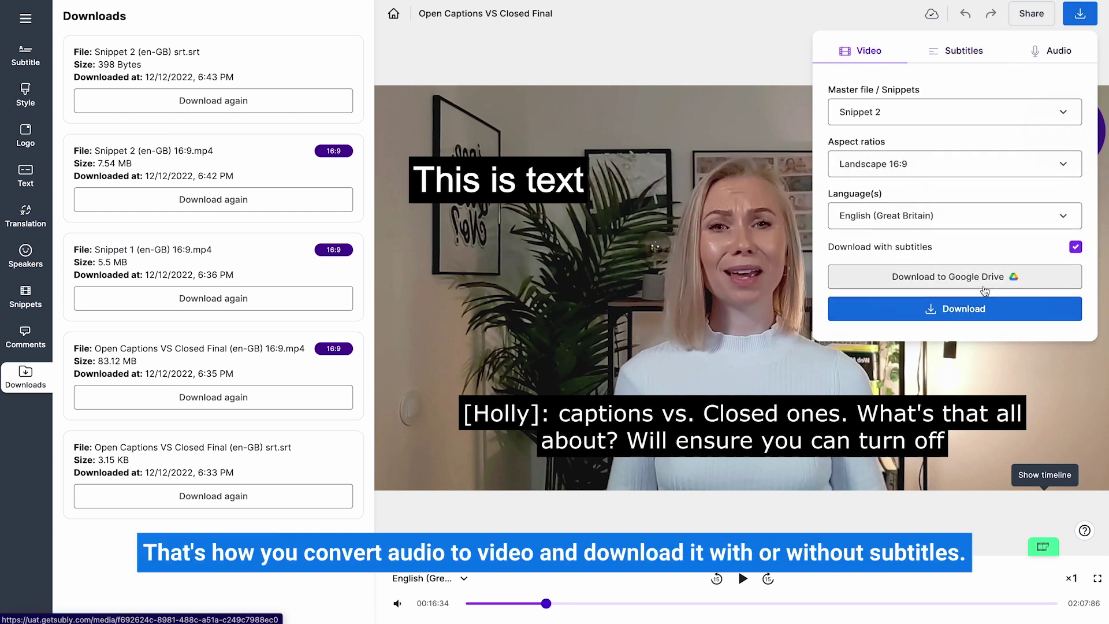
{"action": "left_click", "coordinate": [949, 309]}
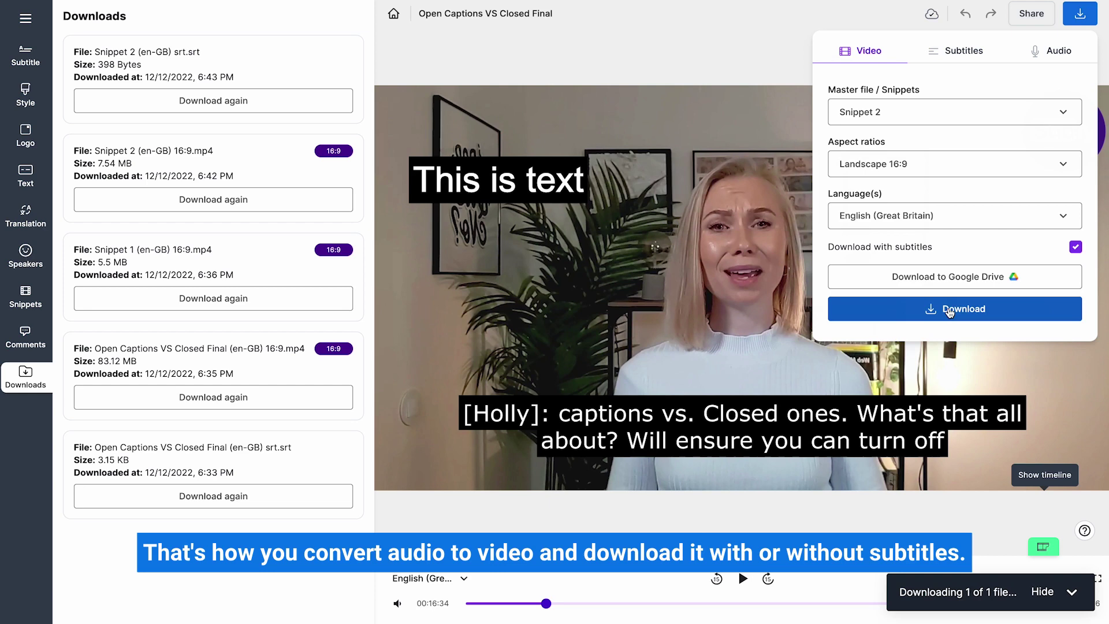
{"action": "left_click", "coordinate": [1072, 590]}
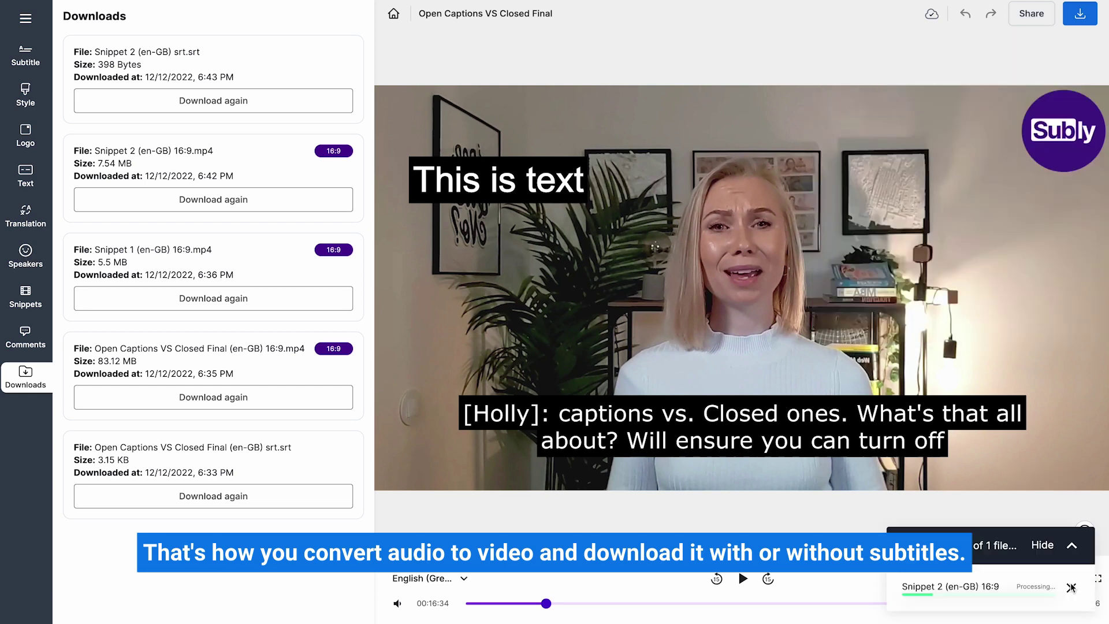